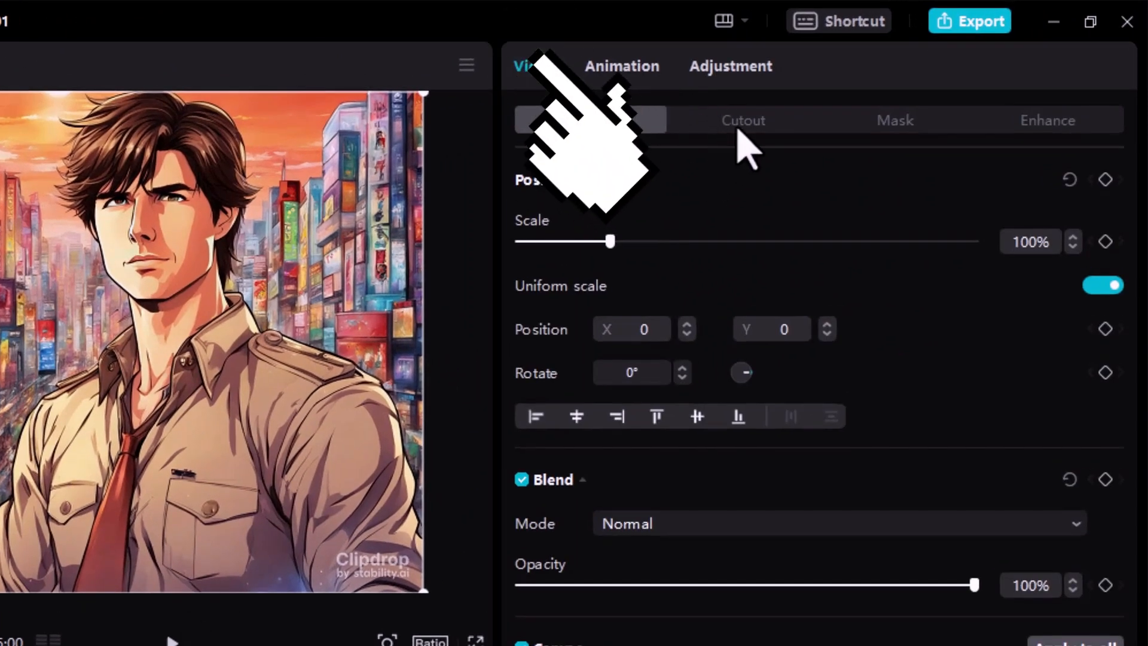
# Remove the city background from the man's portrait clip with Auto cutout
pyautogui.click(741, 127)
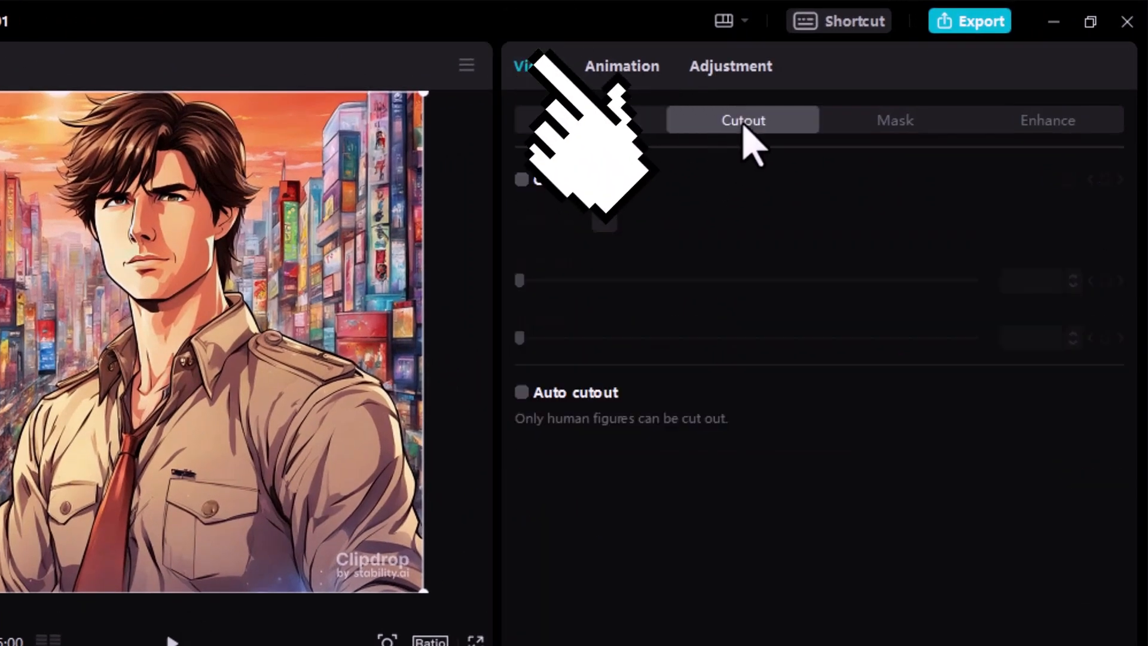
pyautogui.click(521, 392)
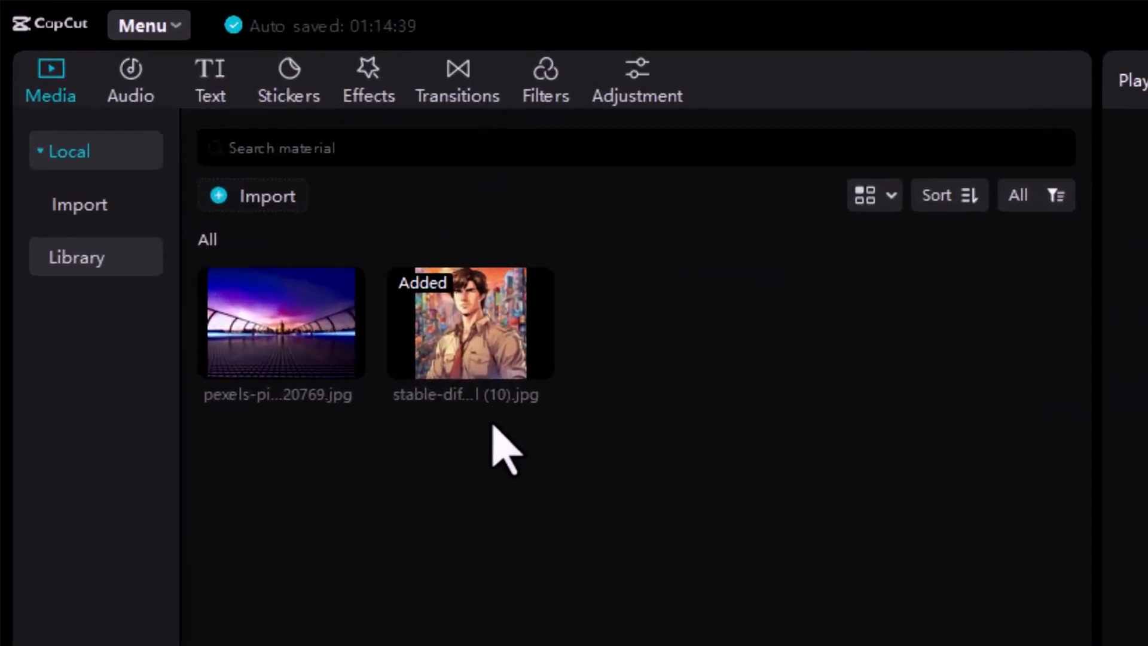
# Add the purple bridge image to the timeline and stack the portrait clip on a track above it, aligned to the start
pyautogui.moveTo(250, 266)
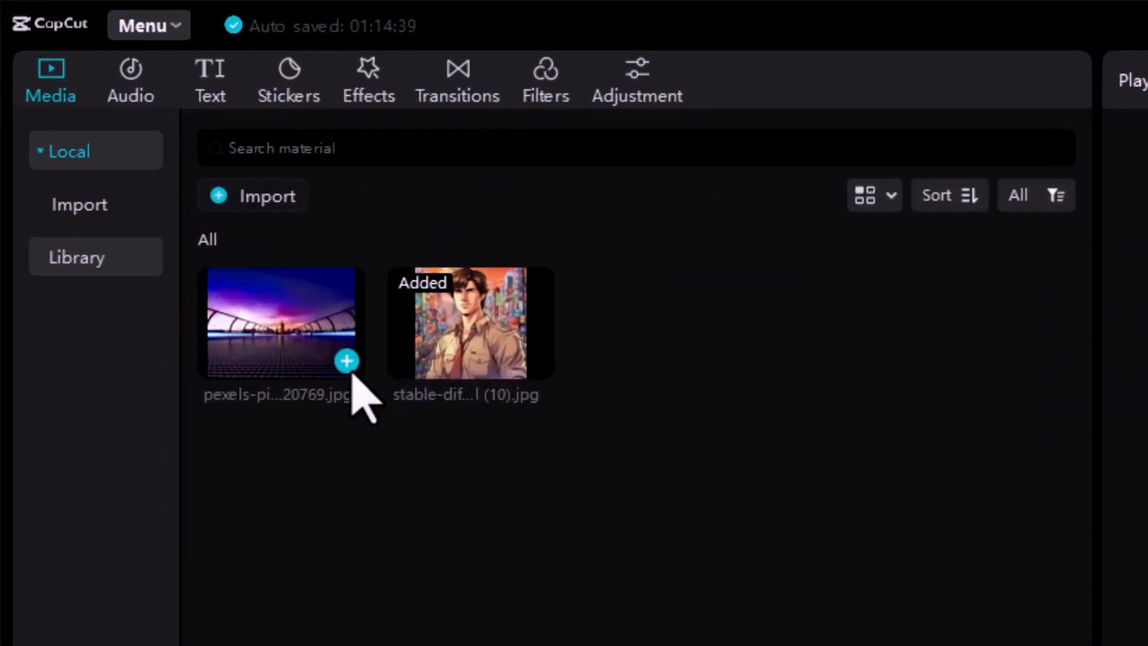
pyautogui.click(346, 362)
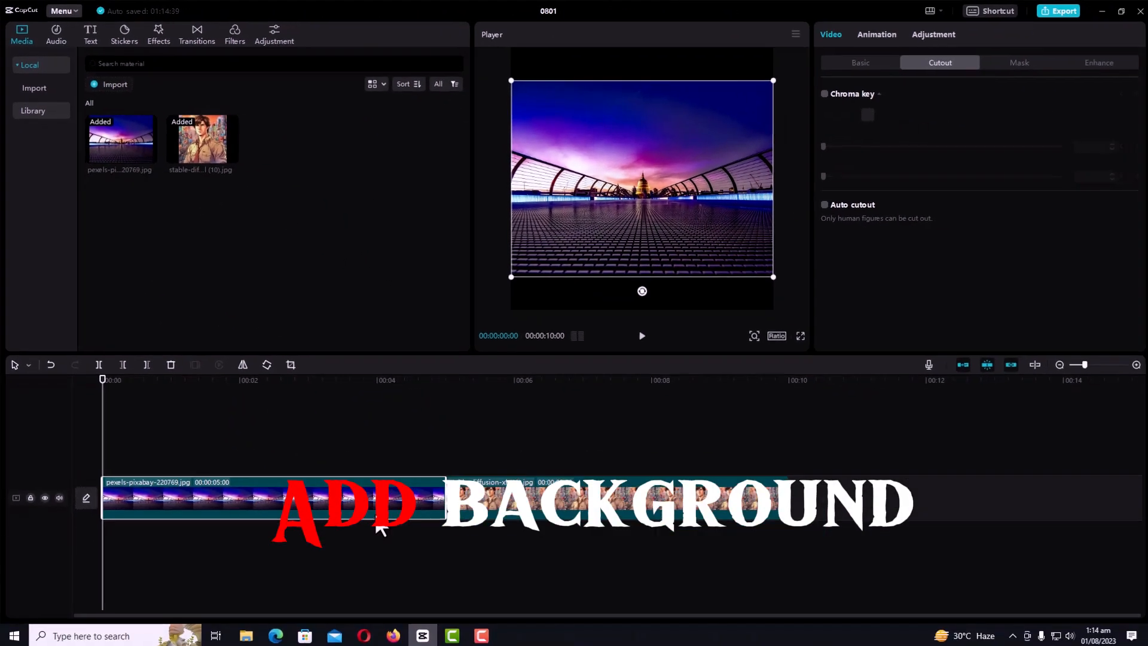
pyautogui.moveTo(501, 483); pyautogui.dragTo(132, 464)
pyautogui.moveTo(612, 240)
pyautogui.mouseDown()
pyautogui.moveTo(614, 260)
pyautogui.moveTo(614, 235)
pyautogui.mouseUp()
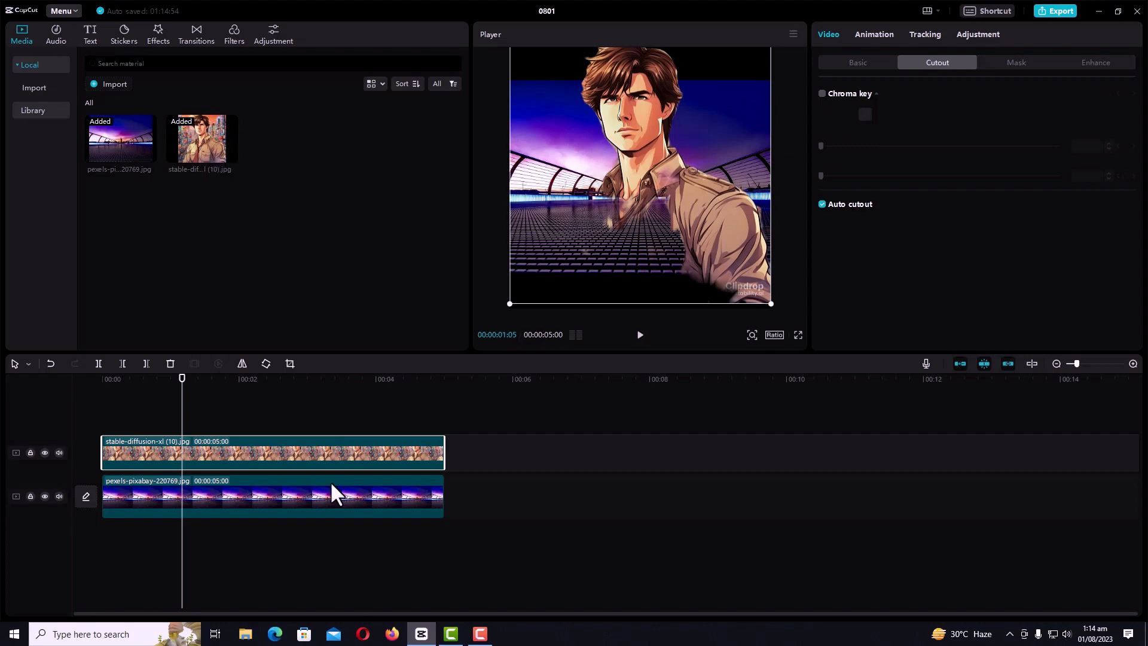
# Delete the portrait clip from the timeline and import the image peakpx (4) from the Downloads folder
pyautogui.rightClick(321, 464)
pyautogui.click(358, 370)
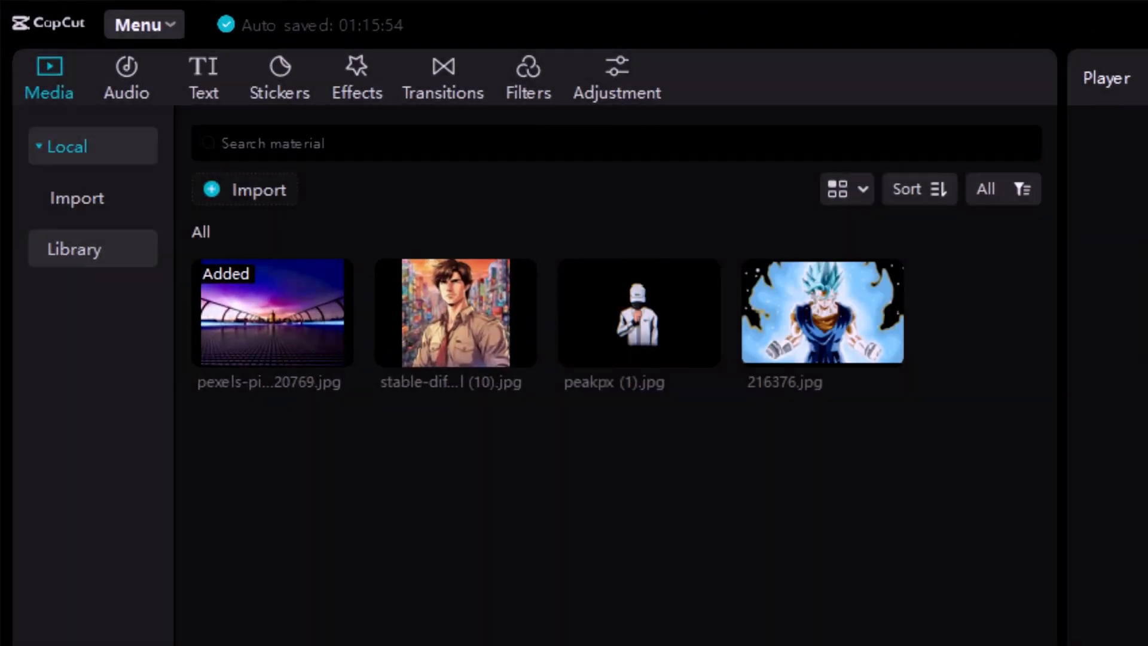
pyautogui.click(237, 188)
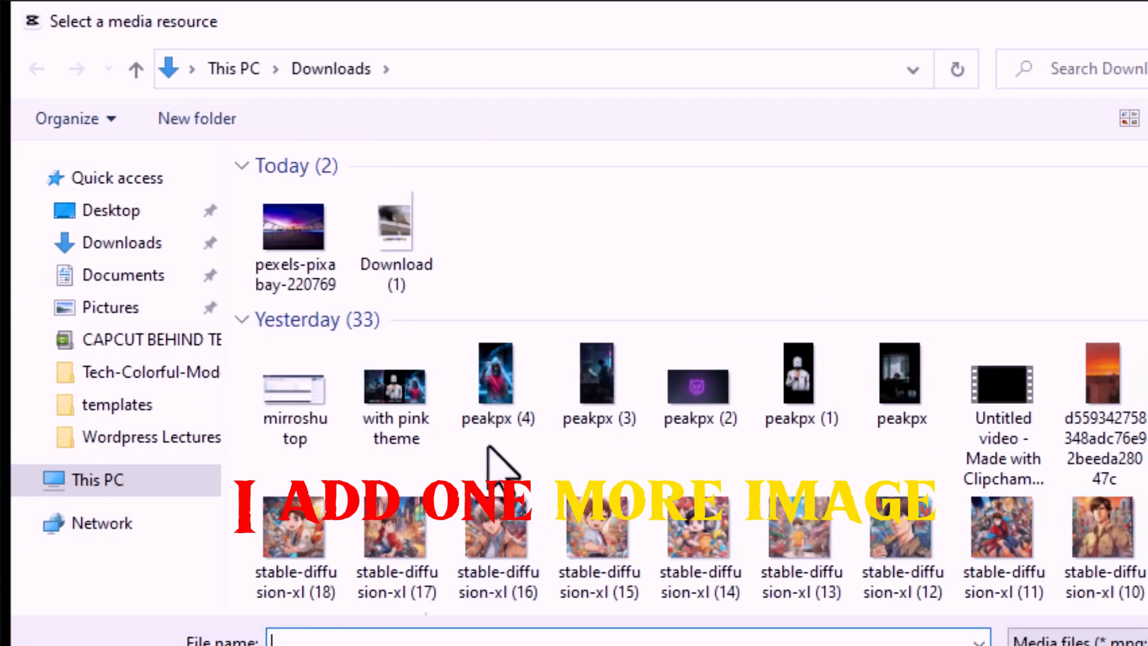
pyautogui.click(493, 382)
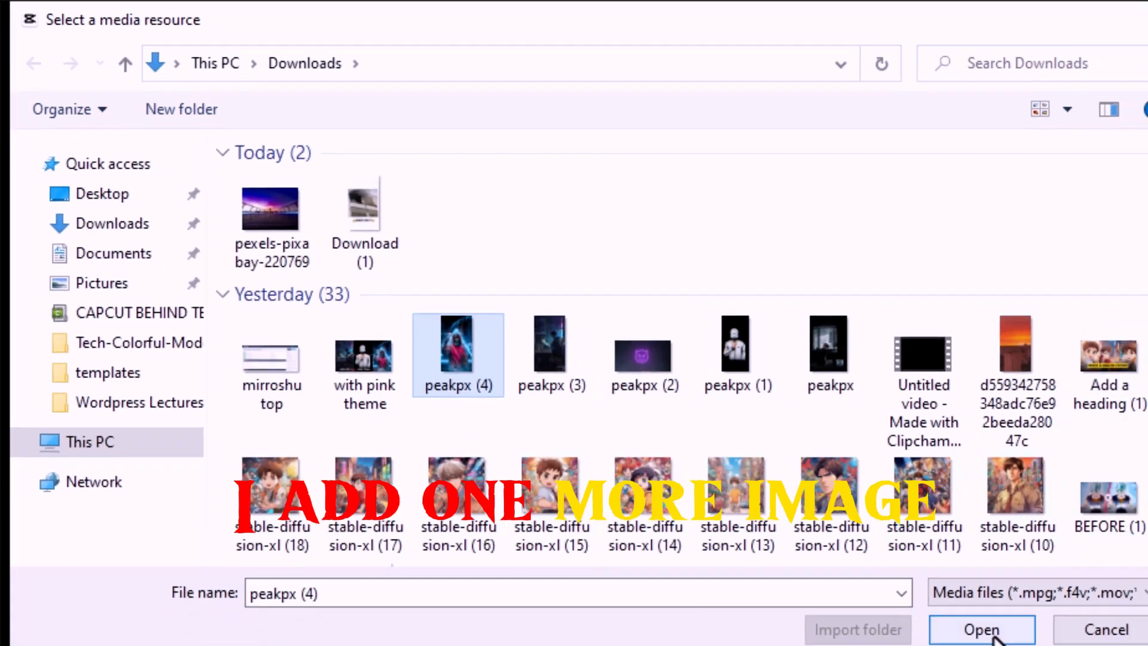
pyautogui.click(1042, 645)
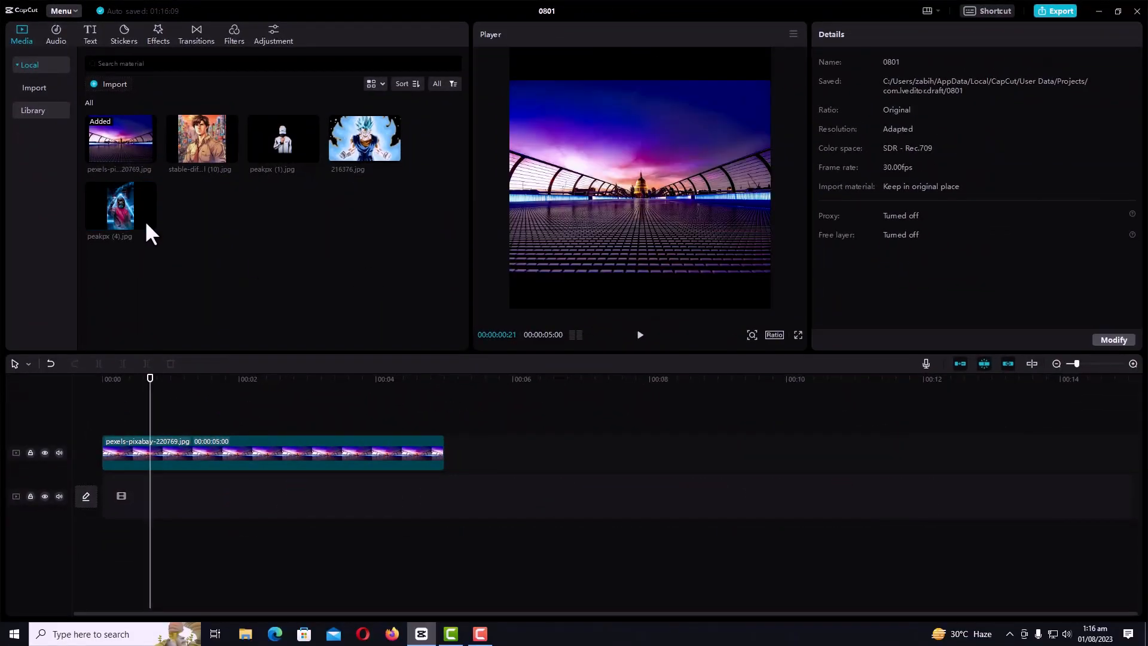
# Place peakpx (4).jpg on a new track above the bridge background clip
pyautogui.click(147, 221)
pyautogui.moveTo(353, 508); pyautogui.dragTo(616, 446)
pyautogui.click(498, 386)
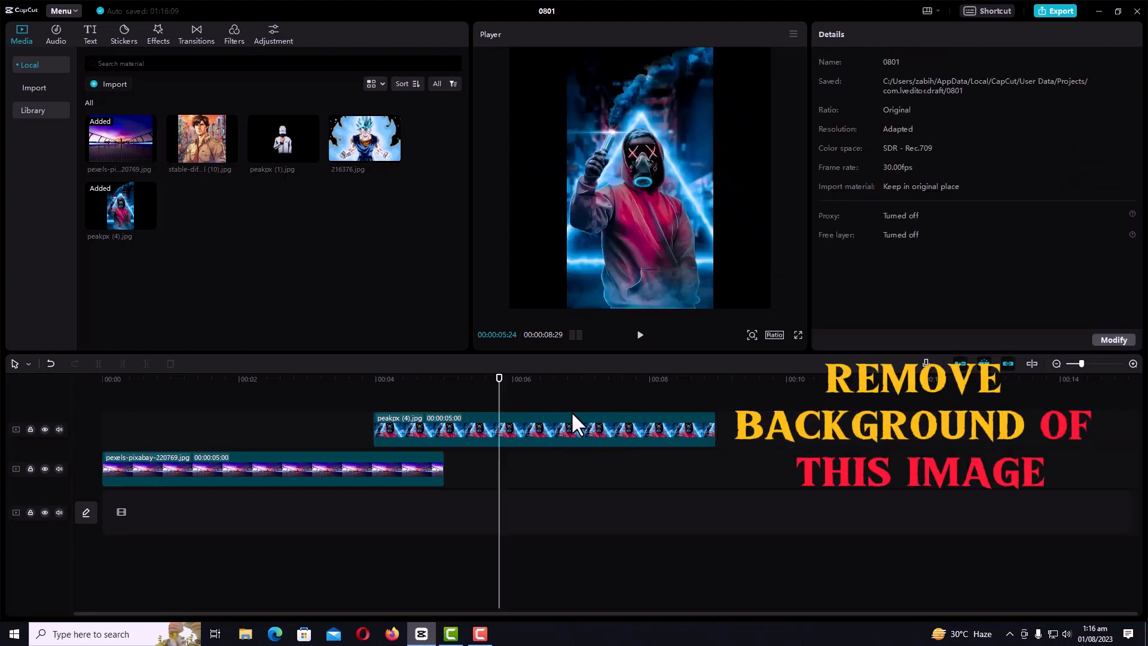
# Apply Auto cutout to the masked figure clip and move it to the start of the timeline, over the background
pyautogui.click(590, 425)
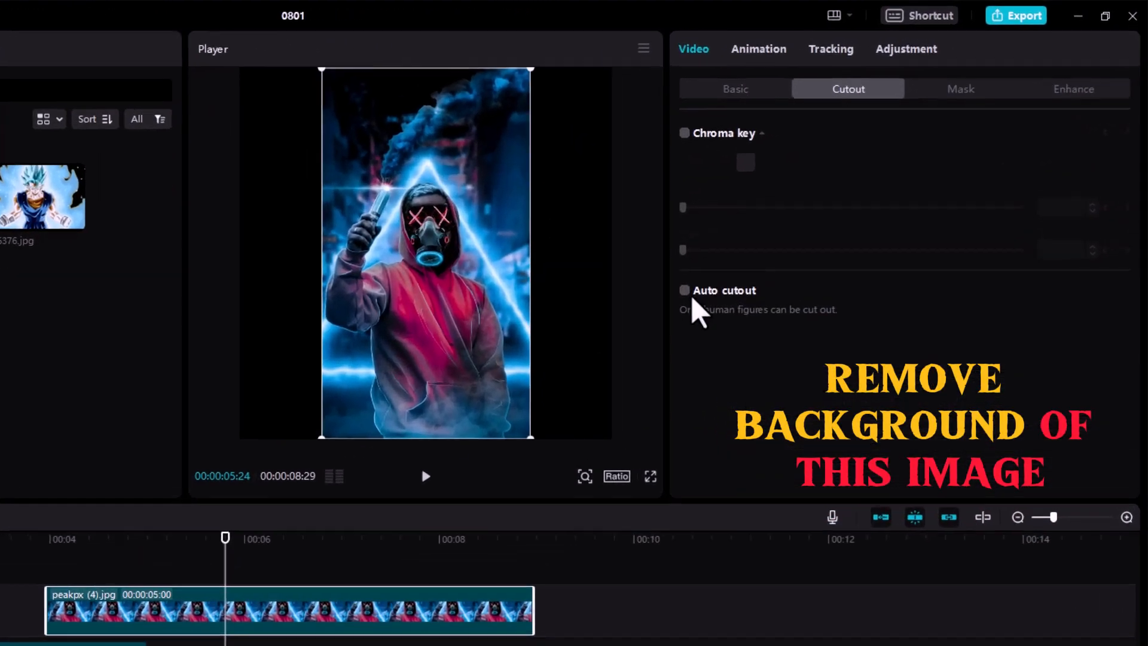
pyautogui.click(762, 242)
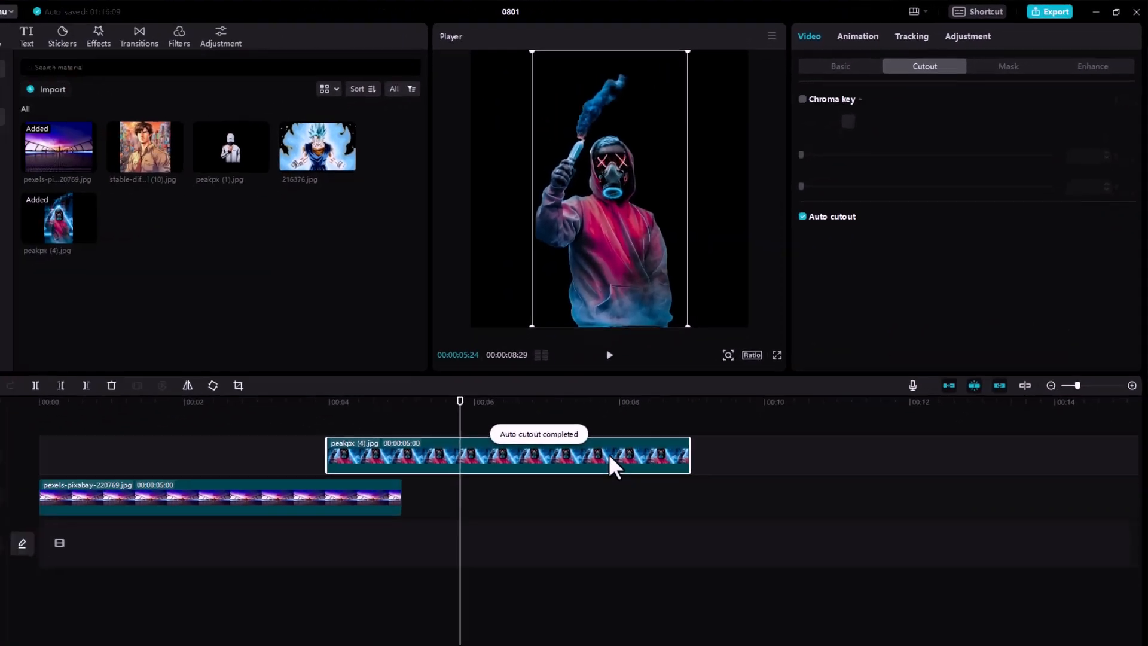
pyautogui.moveTo(462, 600); pyautogui.dragTo(73, 600)
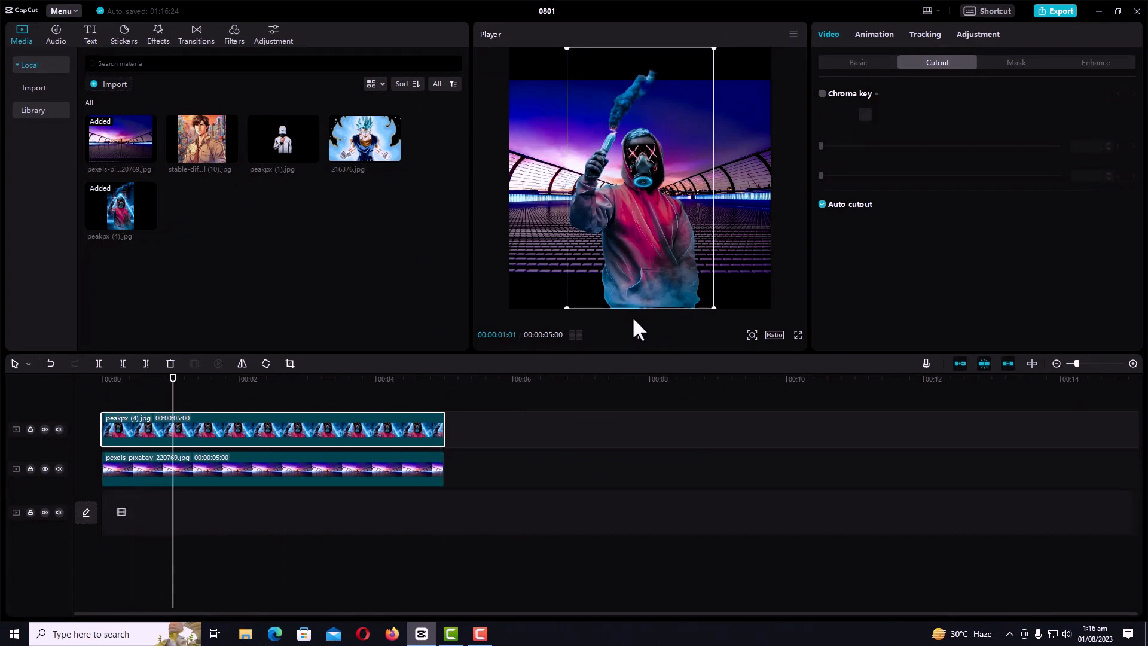
# Enlarge the bridge background image until it fills the whole frame, and play the composite as a check
pyautogui.click(542, 241)
pyautogui.moveTo(509, 278); pyautogui.dragTo(458, 352)
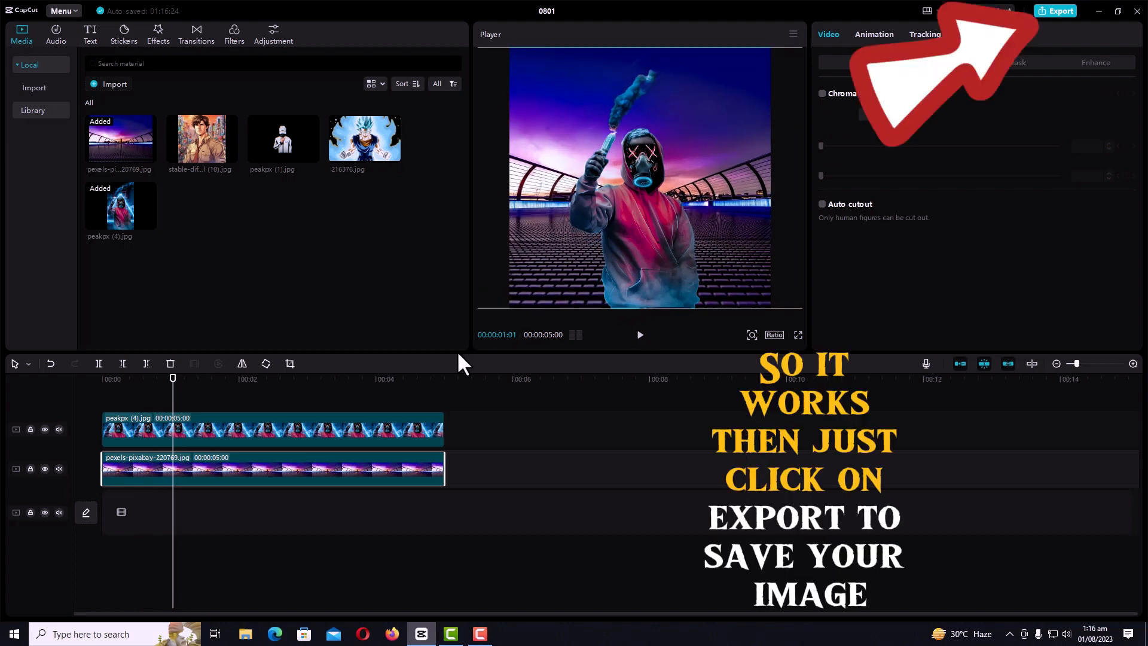
pyautogui.click(639, 336)
pyautogui.click(640, 336)
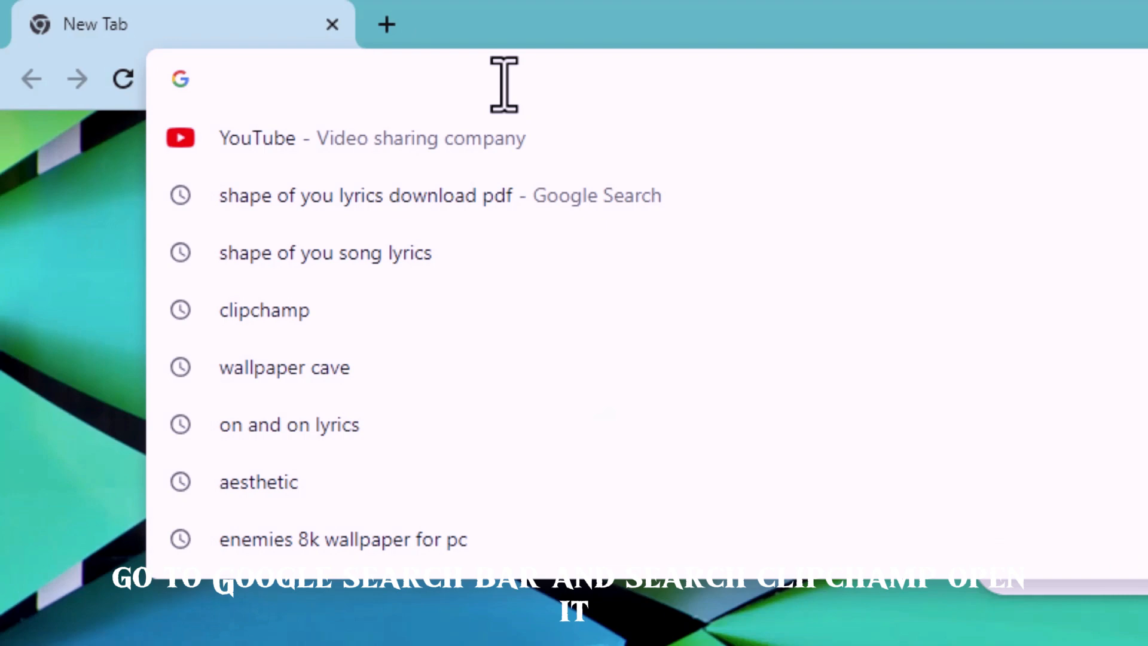
# Switch to the browser, open the Clipchamp home page and start a new video from scratch
pyautogui.write('c')
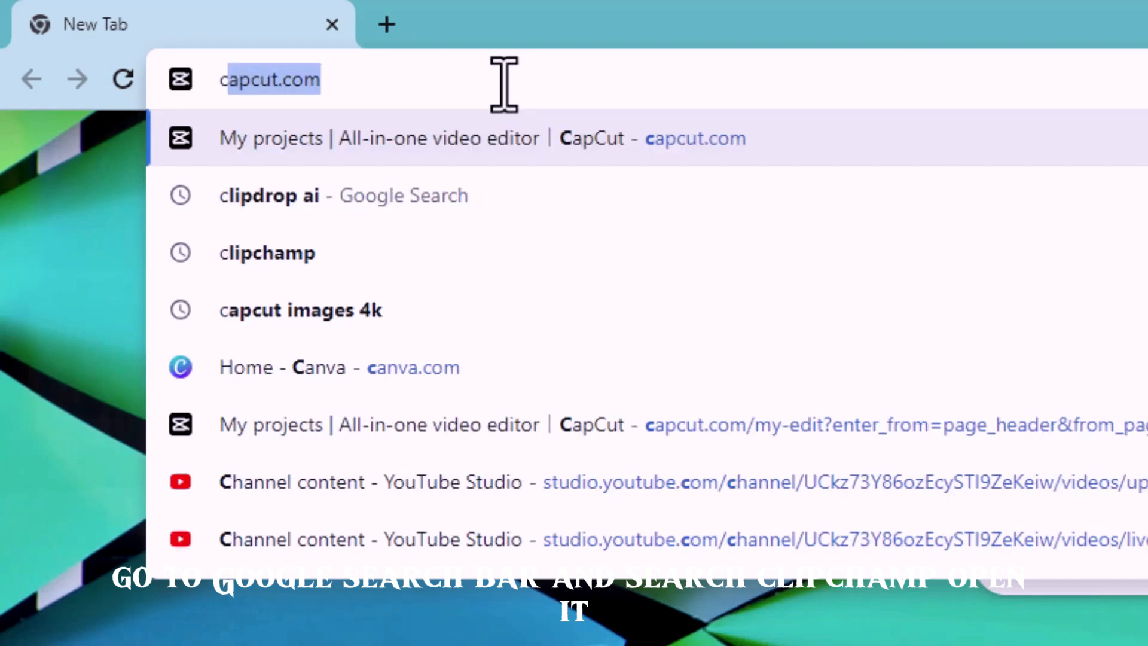
pyautogui.write('lipchamp')
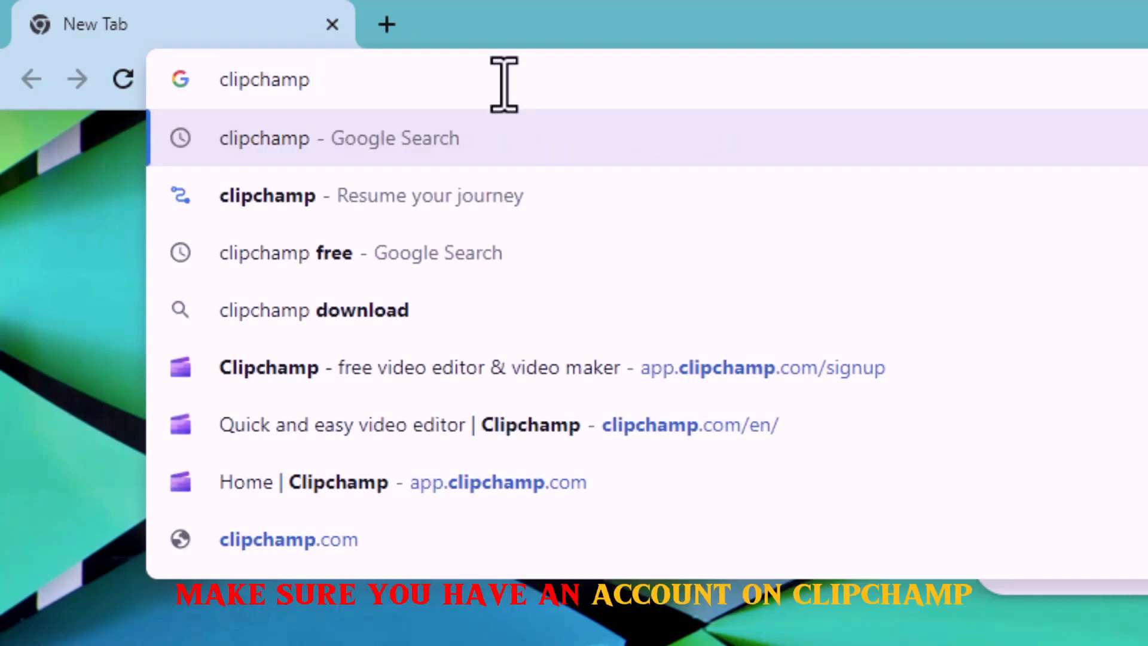
pyautogui.click(511, 378)
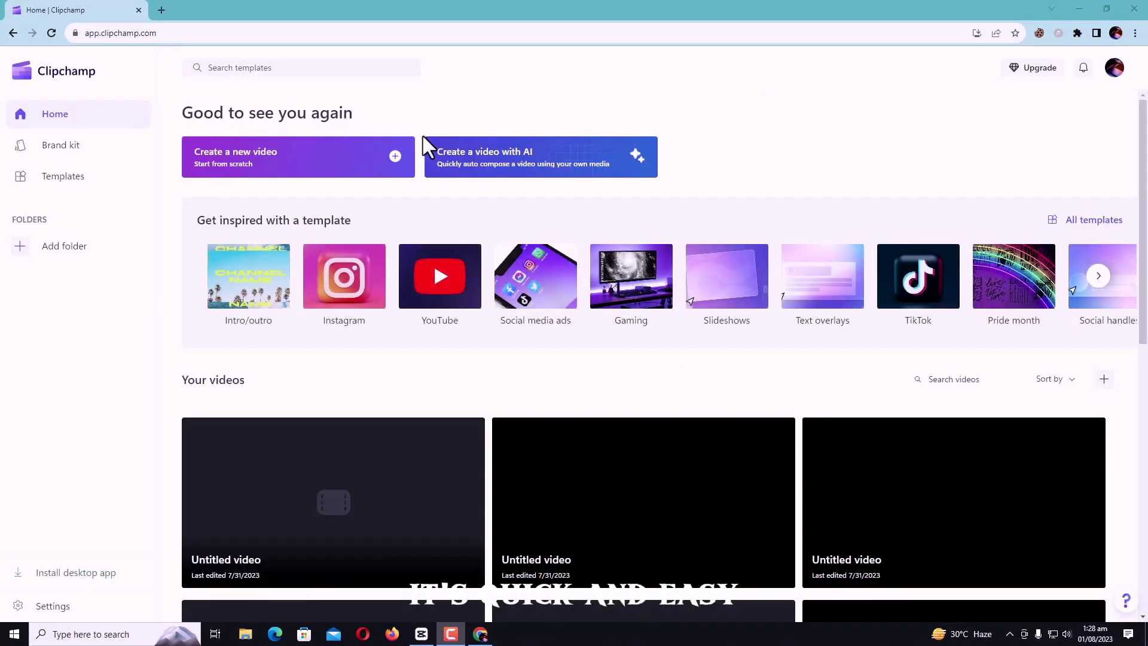
pyautogui.click(345, 167)
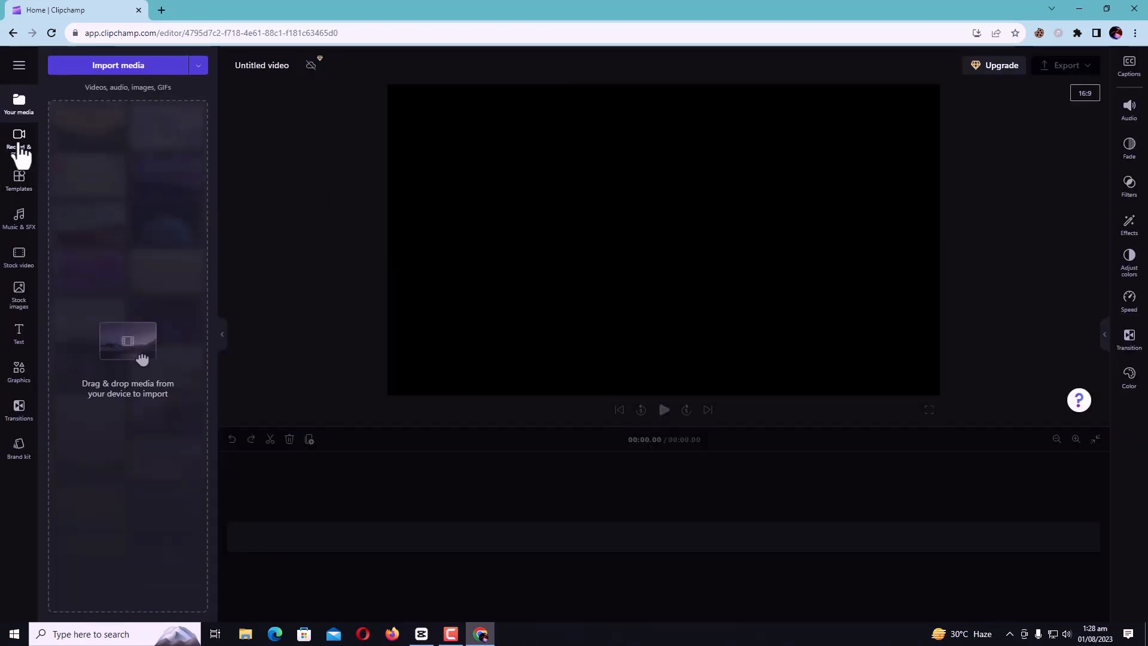
pyautogui.click(18, 144)
pyautogui.click(22, 190)
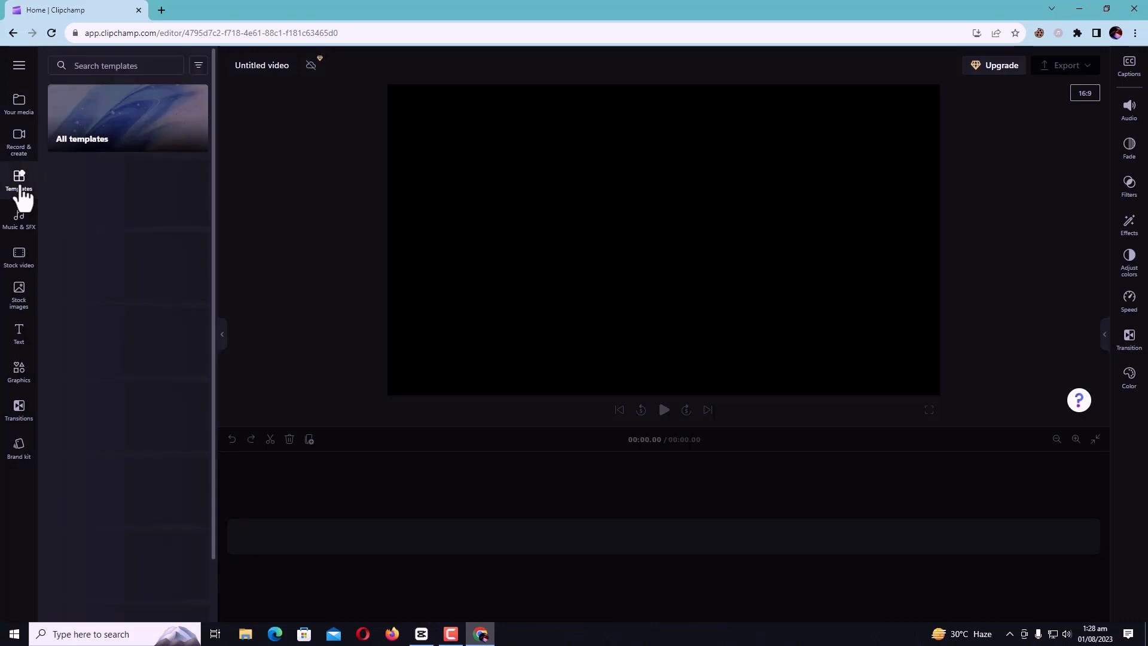
pyautogui.click(18, 145)
pyautogui.click(112, 323)
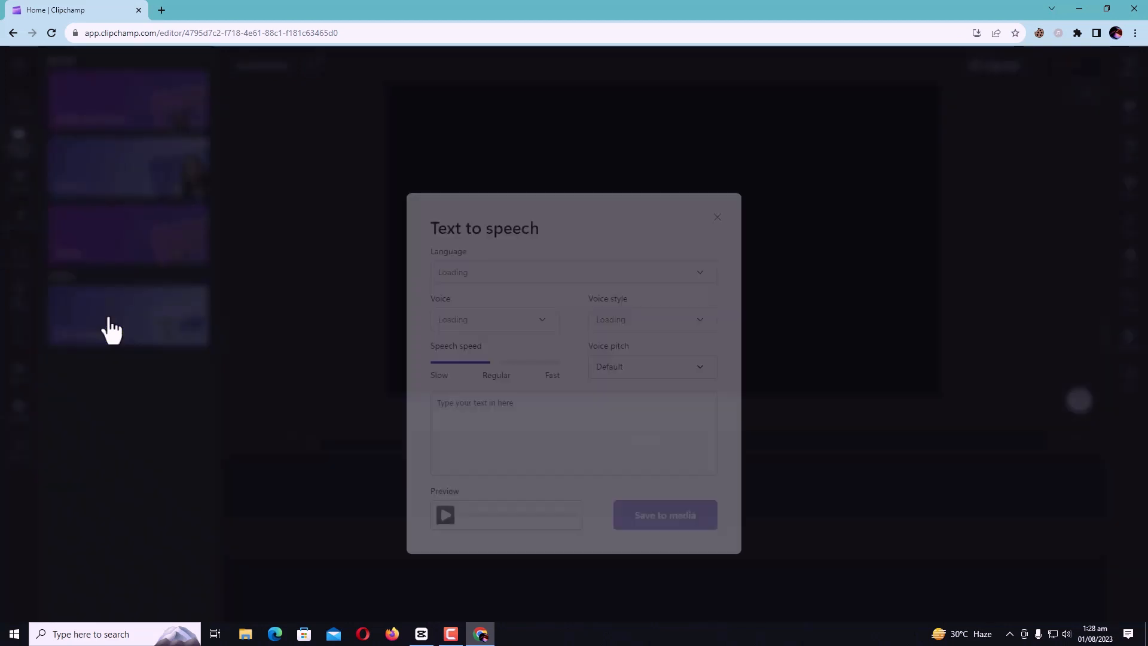
pyautogui.click(717, 178)
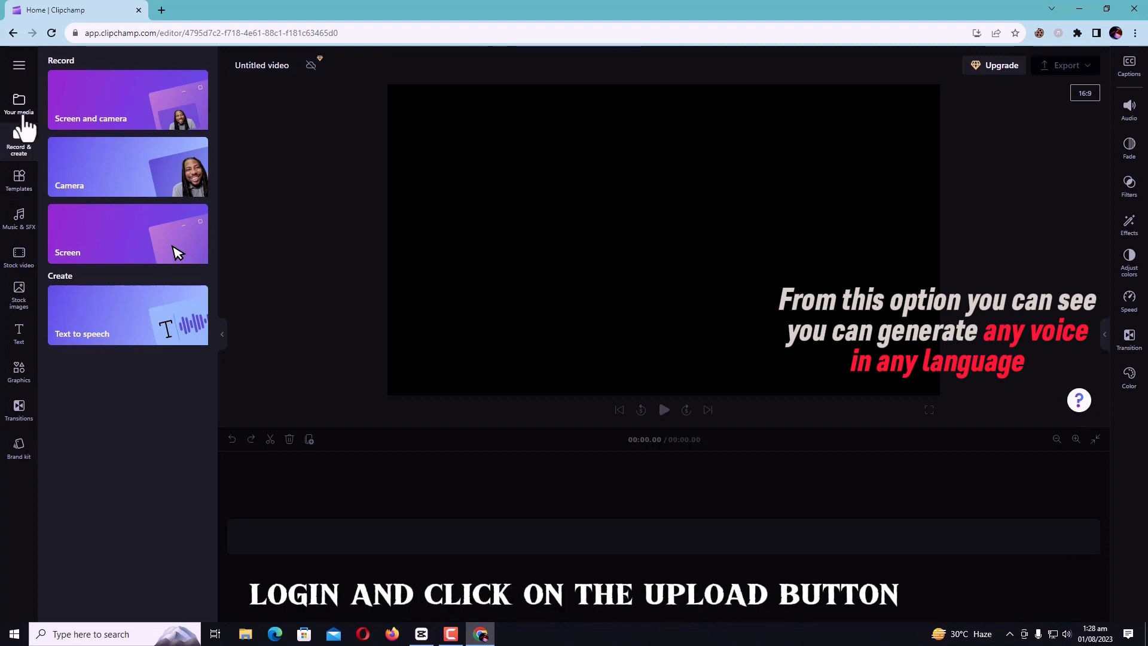
# Import the Ed Sheeran - Shape Of You [NCS Release] video from Downloads and add it to the timeline
pyautogui.click(23, 106)
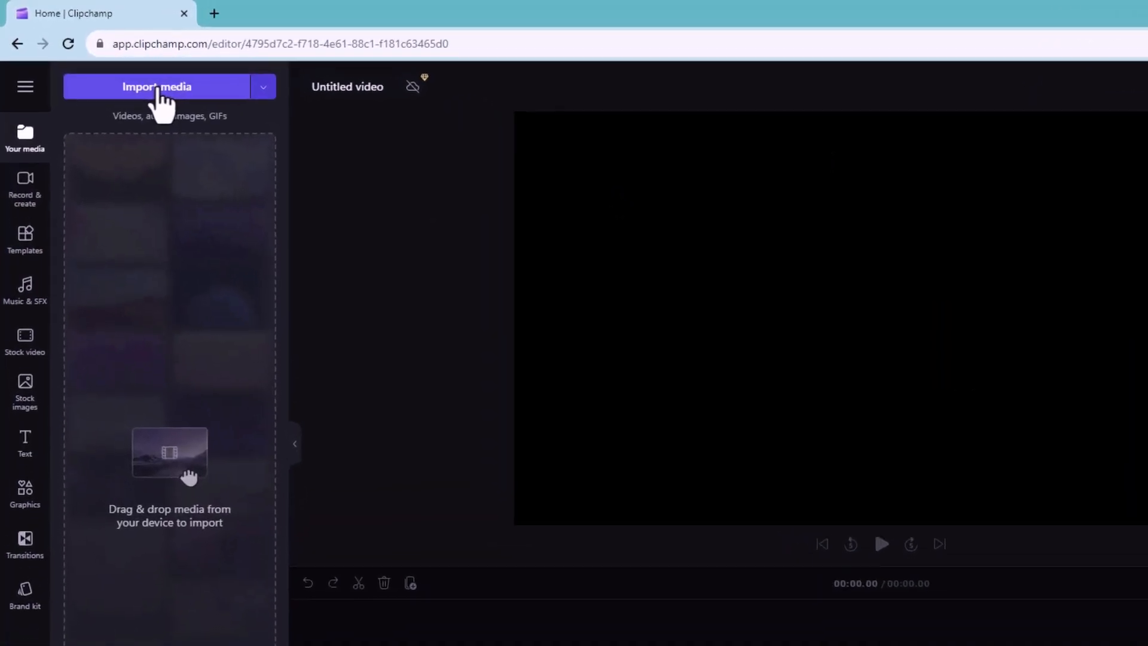
pyautogui.click(123, 70)
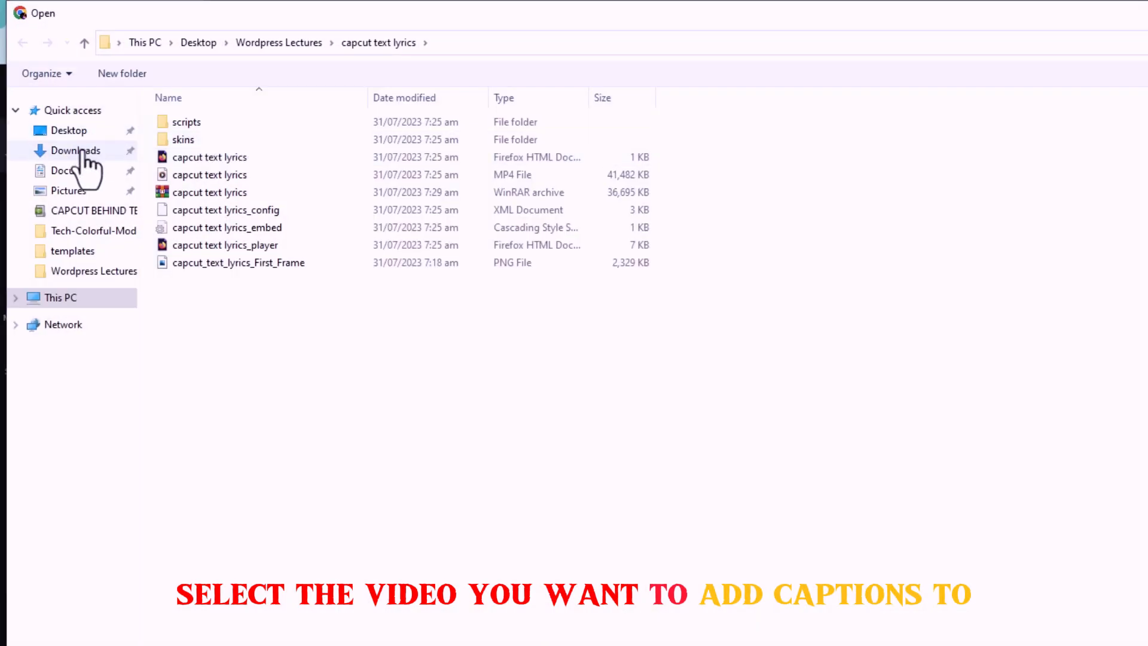
pyautogui.click(82, 153)
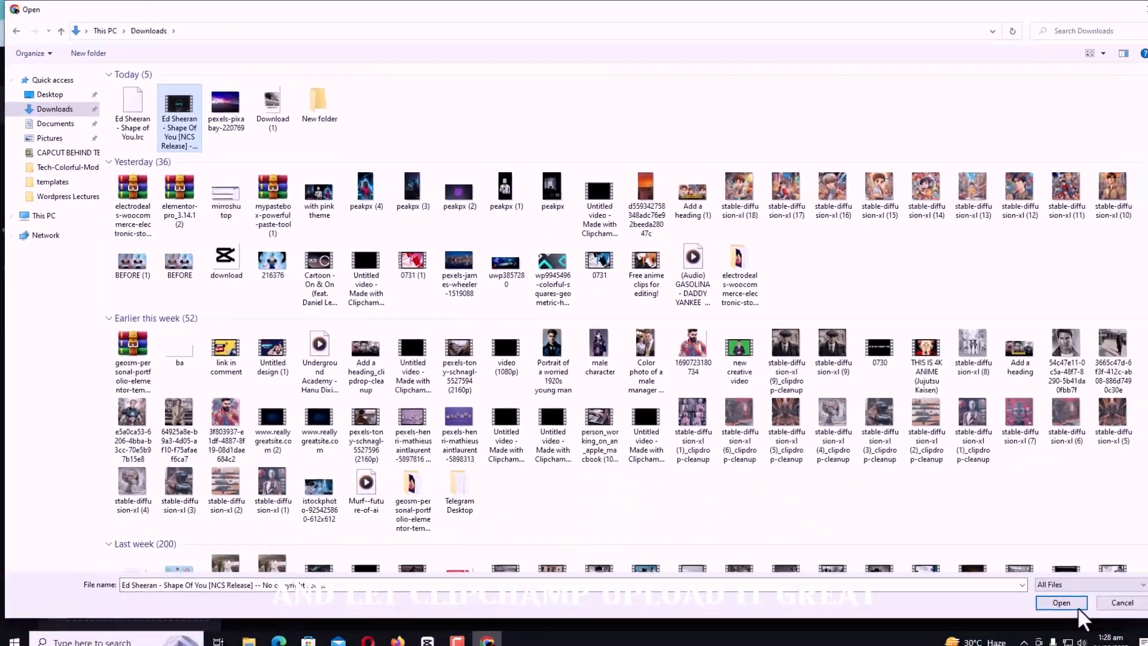
pyautogui.click(1063, 607)
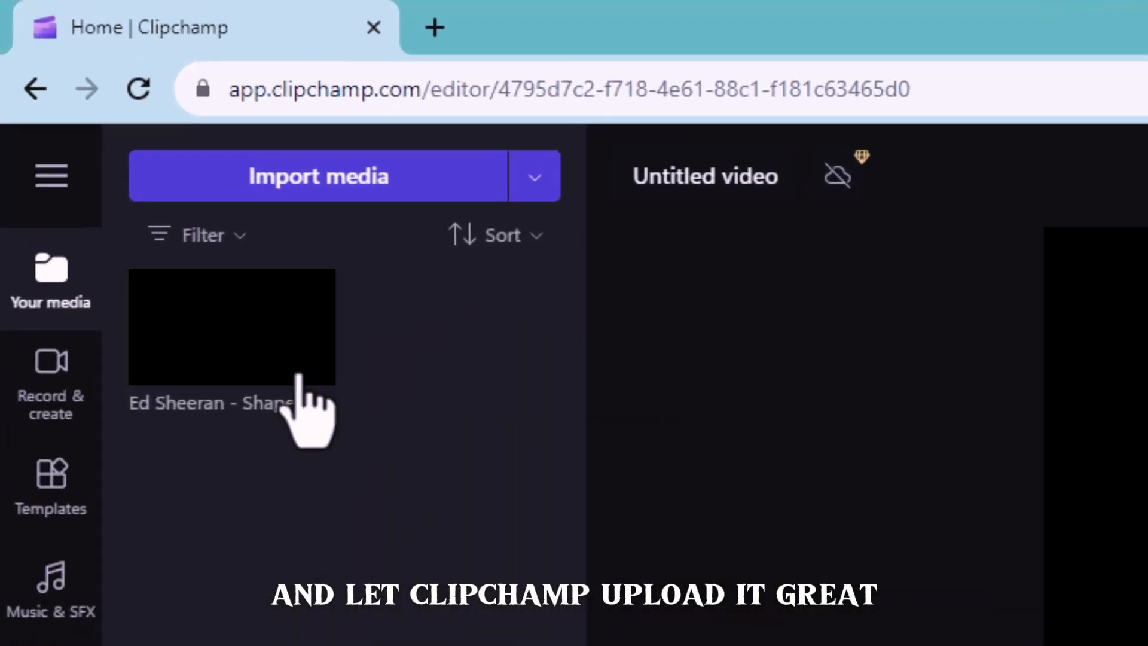
pyautogui.click(147, 169)
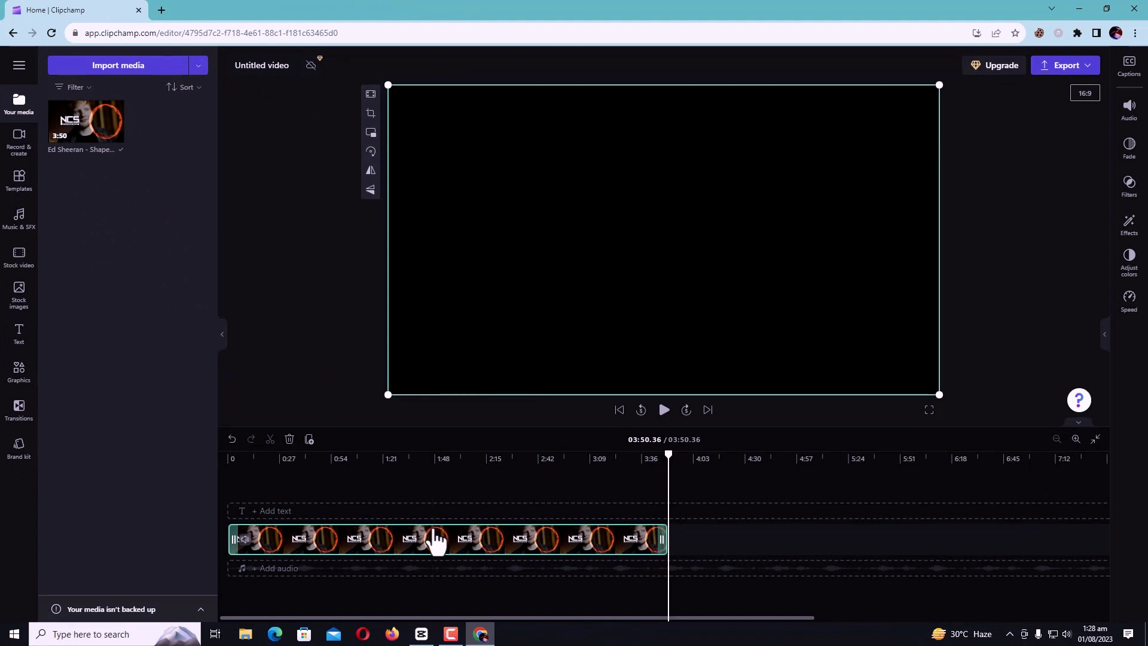
# Detach the audio from the Shape Of You clip and delete the video part from the timeline
pyautogui.rightClick(437, 541)
pyautogui.moveTo(478, 489)
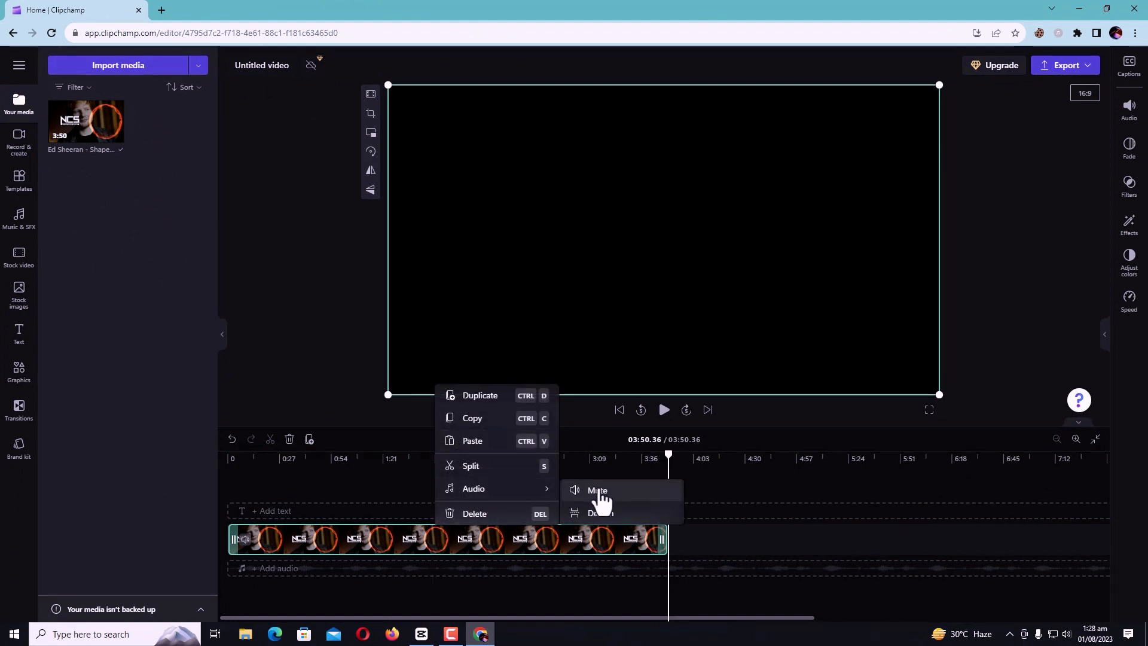
pyautogui.click(598, 513)
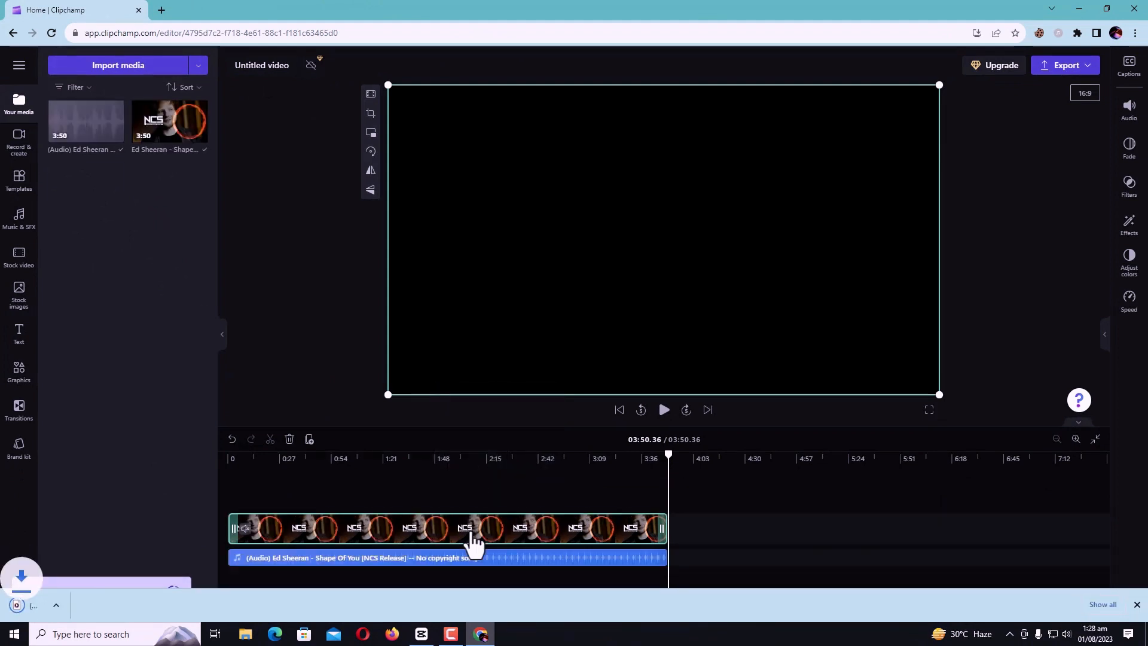
pyautogui.rightClick(417, 502)
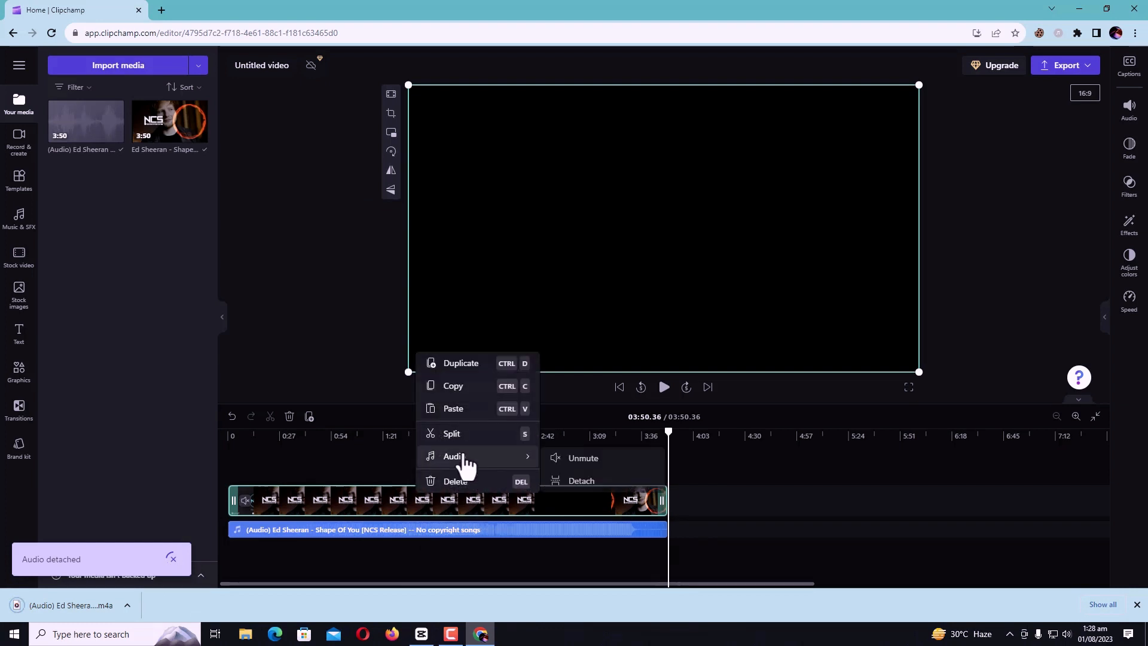
pyautogui.click(465, 481)
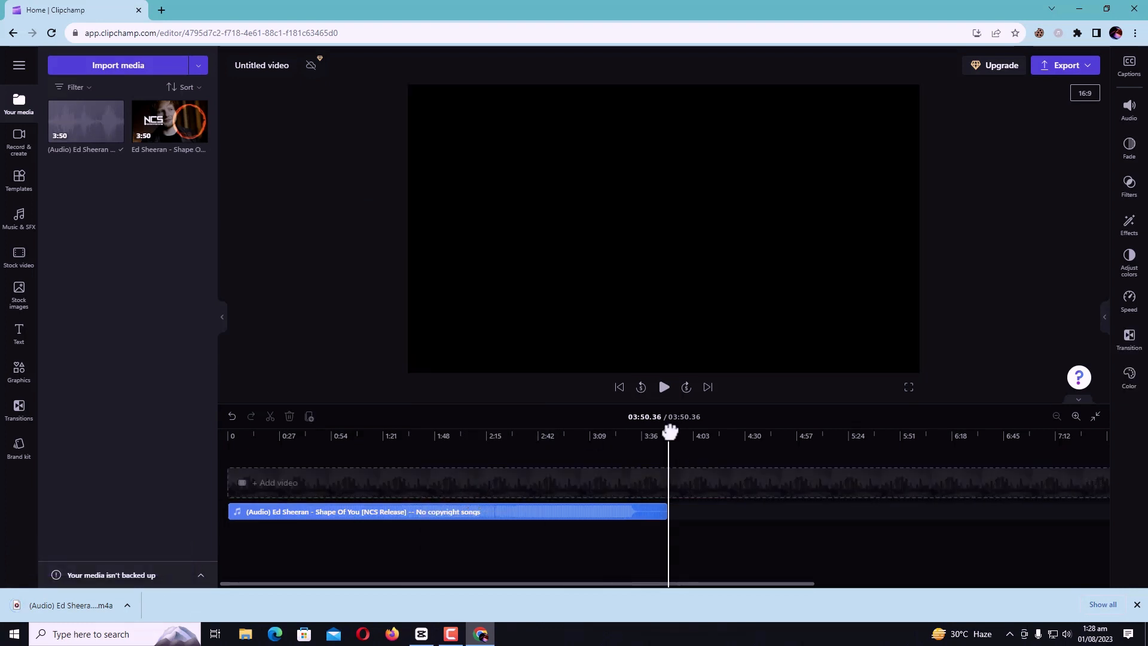
# Return the playhead to the start and turn on auto-captions with English (United States) as the recognition language
pyautogui.moveTo(669, 431); pyautogui.dragTo(231, 463)
pyautogui.click(1132, 70)
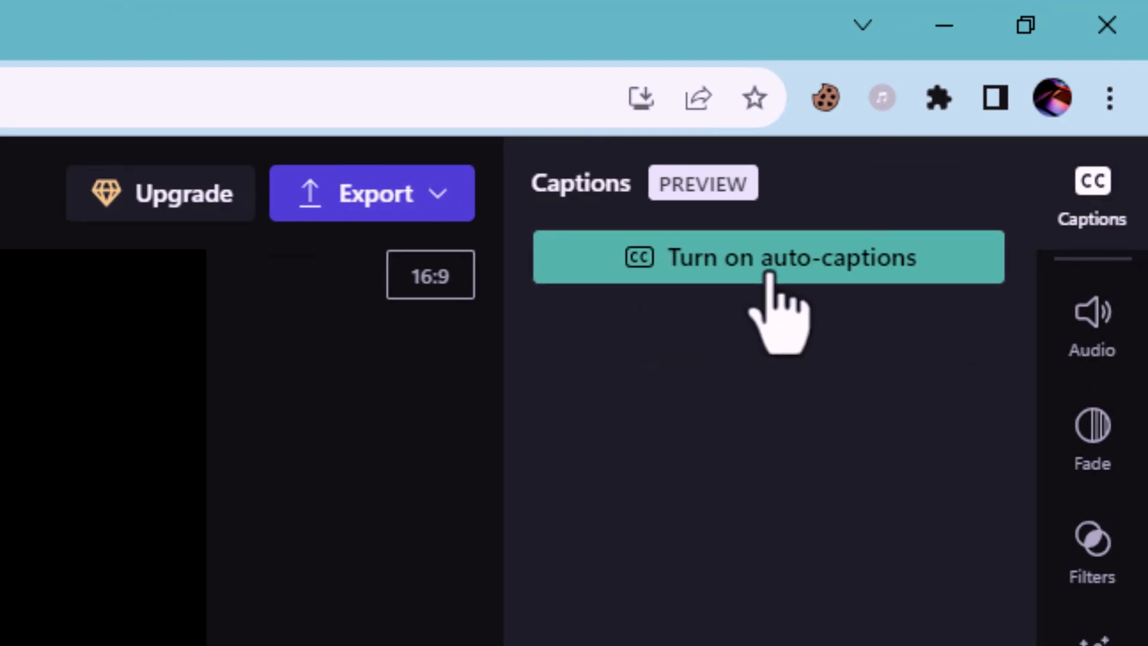
pyautogui.click(768, 275)
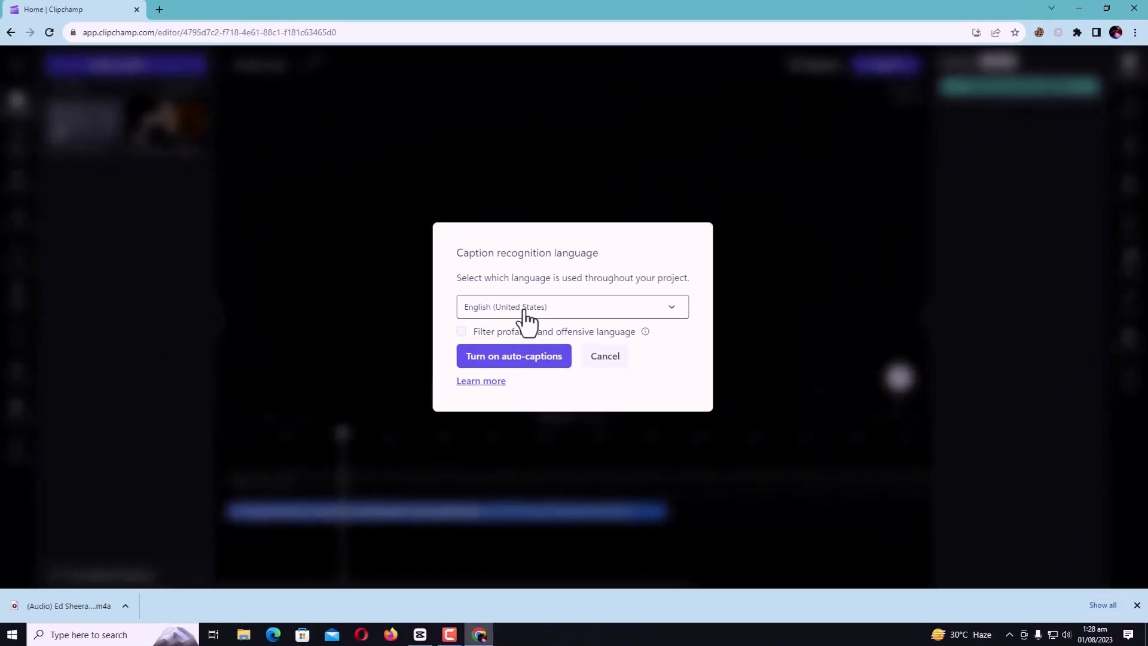
pyautogui.click(525, 321)
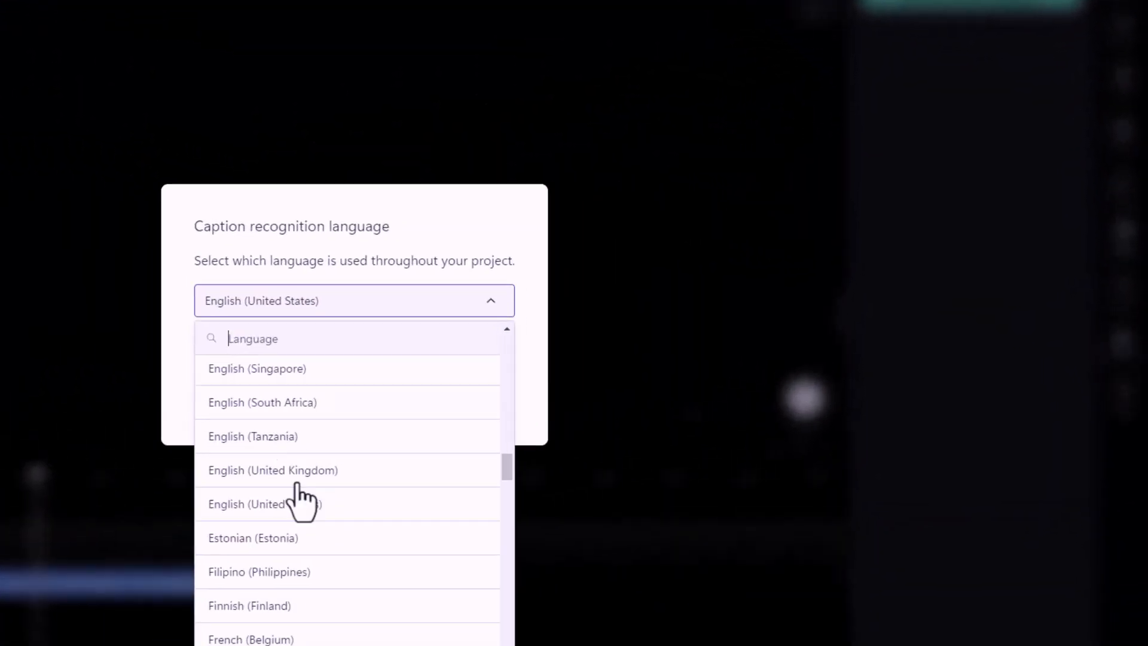
pyautogui.scroll(-20, 301, 502)
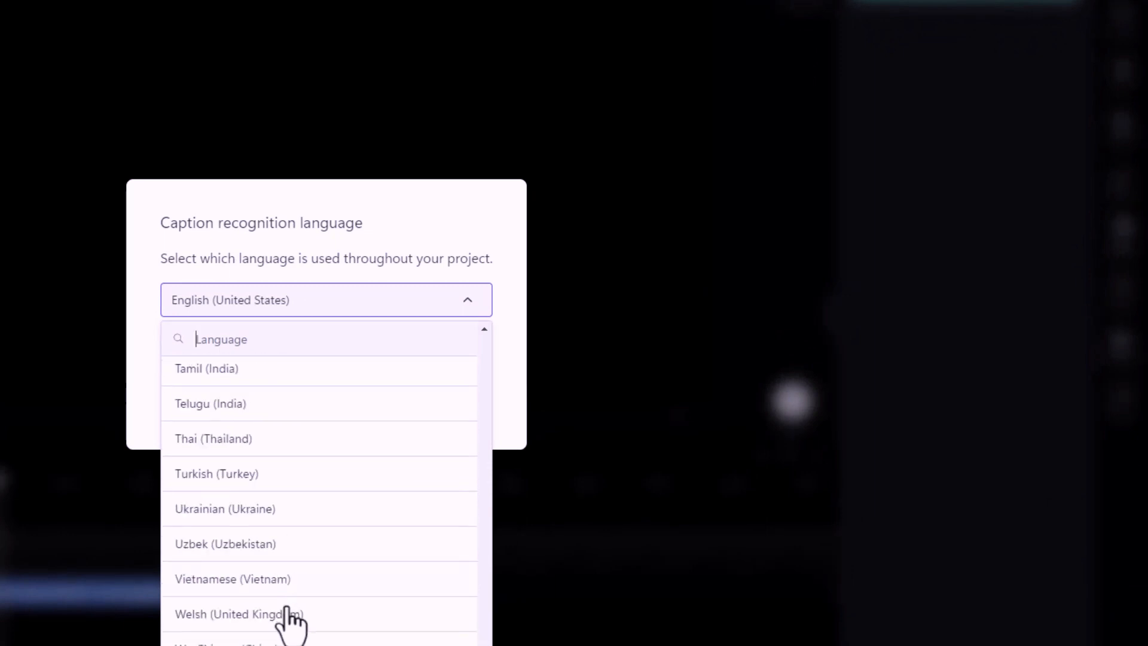
pyautogui.scroll(20, 290, 526)
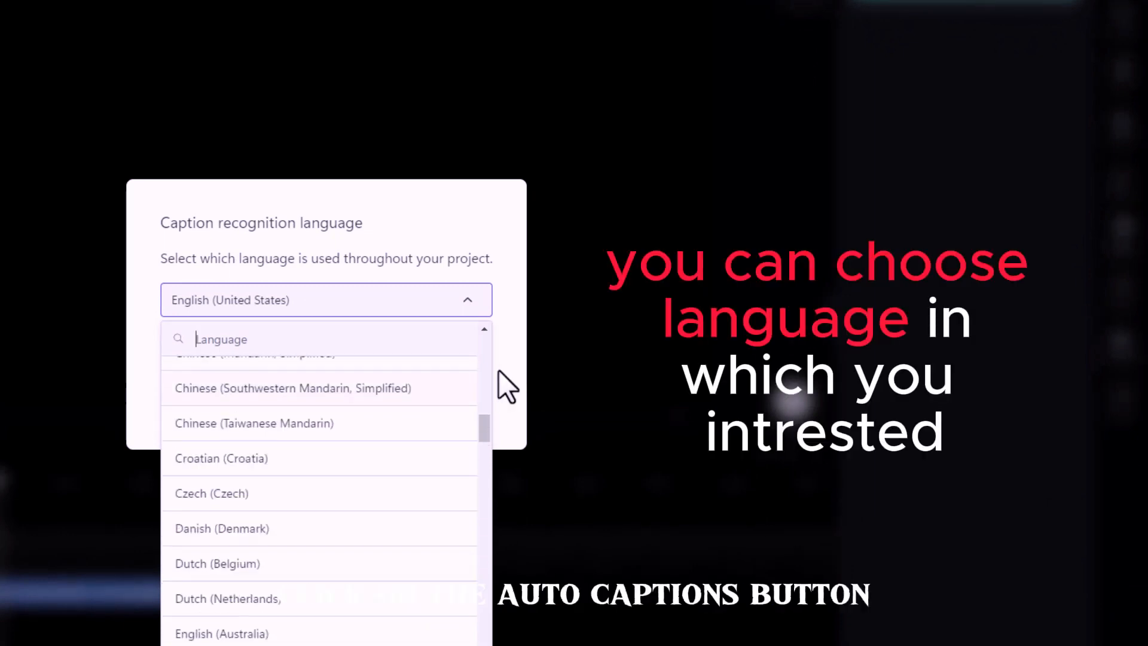
pyautogui.click(512, 374)
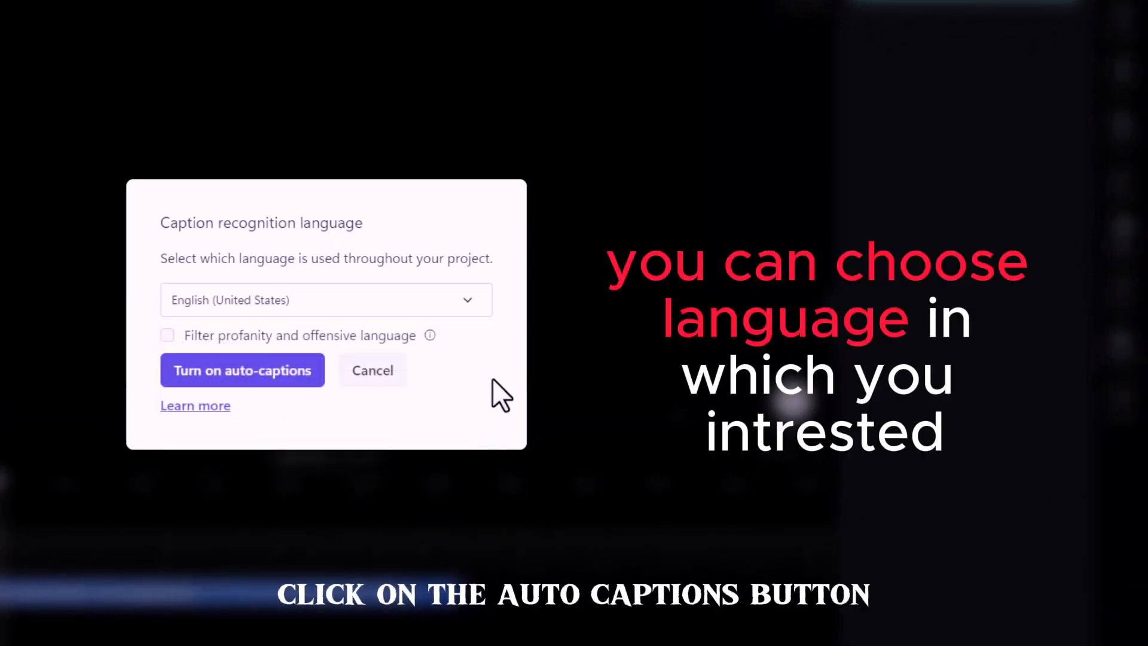
pyautogui.click(241, 378)
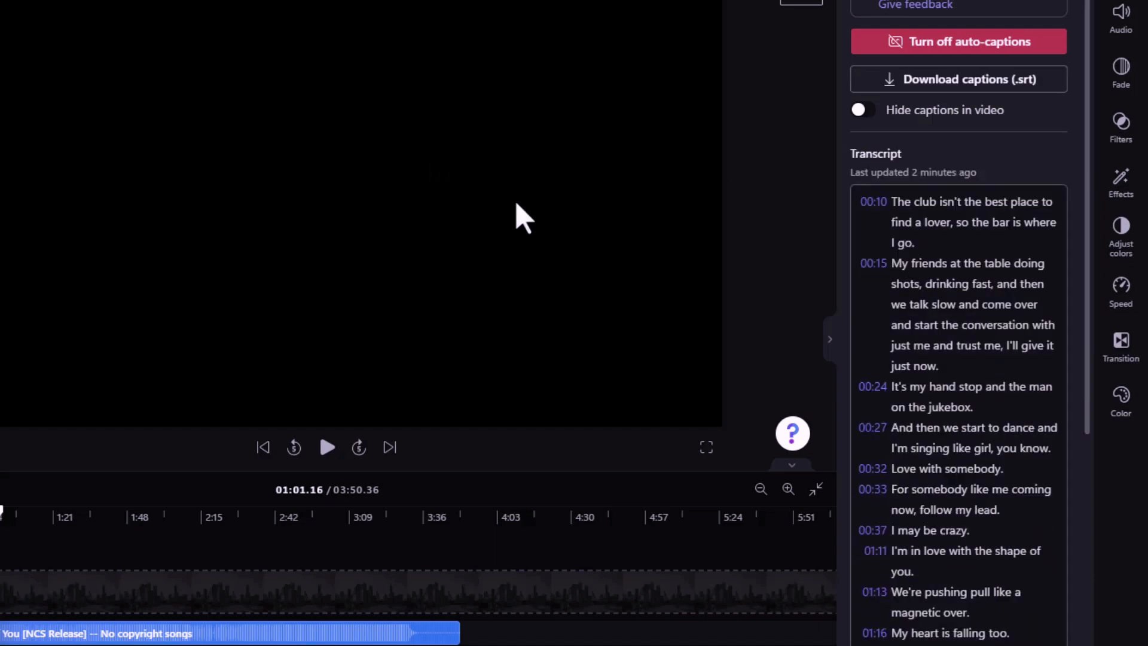
# Read through the caption transcript and preview the captions from the start of the song to about 13 seconds
pyautogui.scroll(-9, 901, 442)
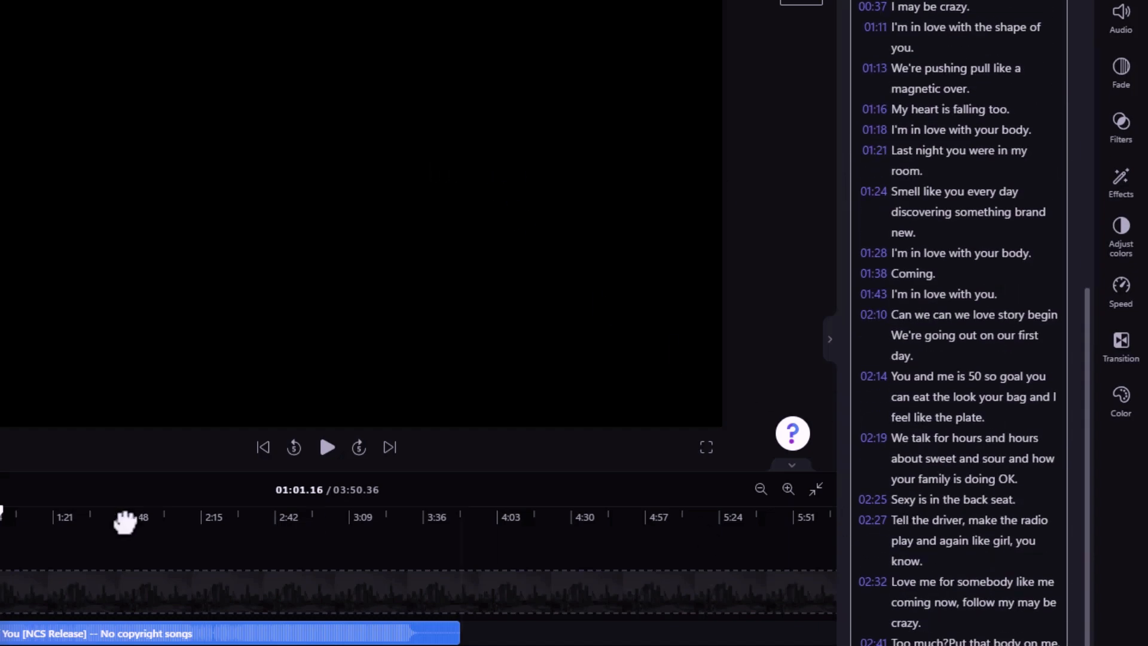
pyautogui.moveTo(1, 518); pyautogui.dragTo(0, 518)
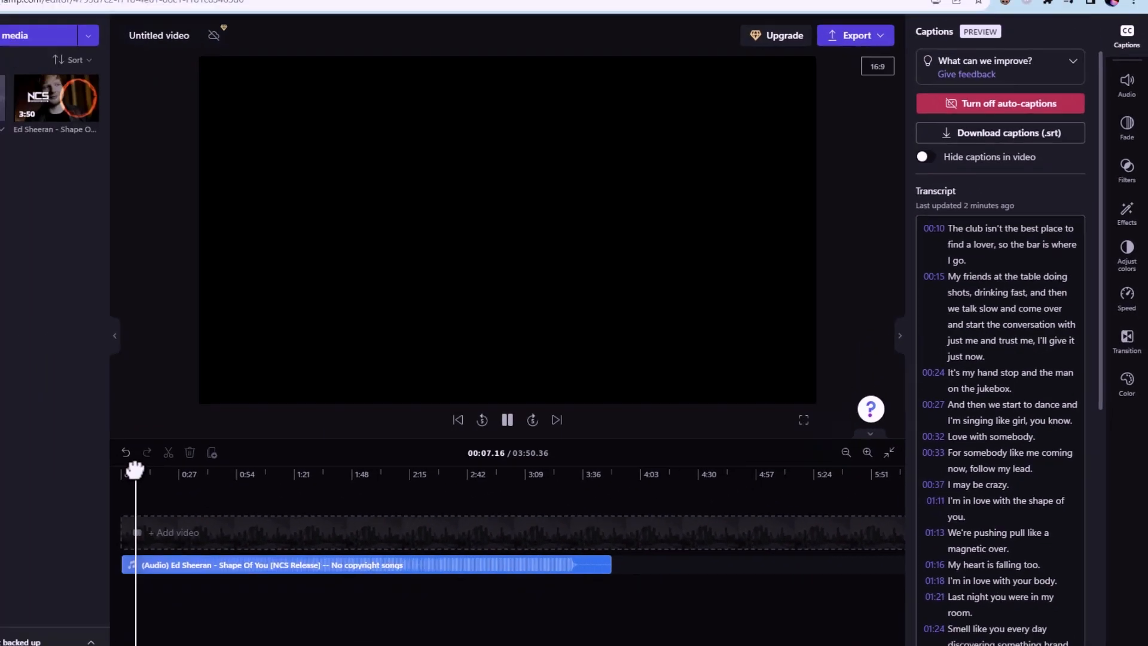
pyautogui.moveTo(242, 458); pyautogui.dragTo(253, 457)
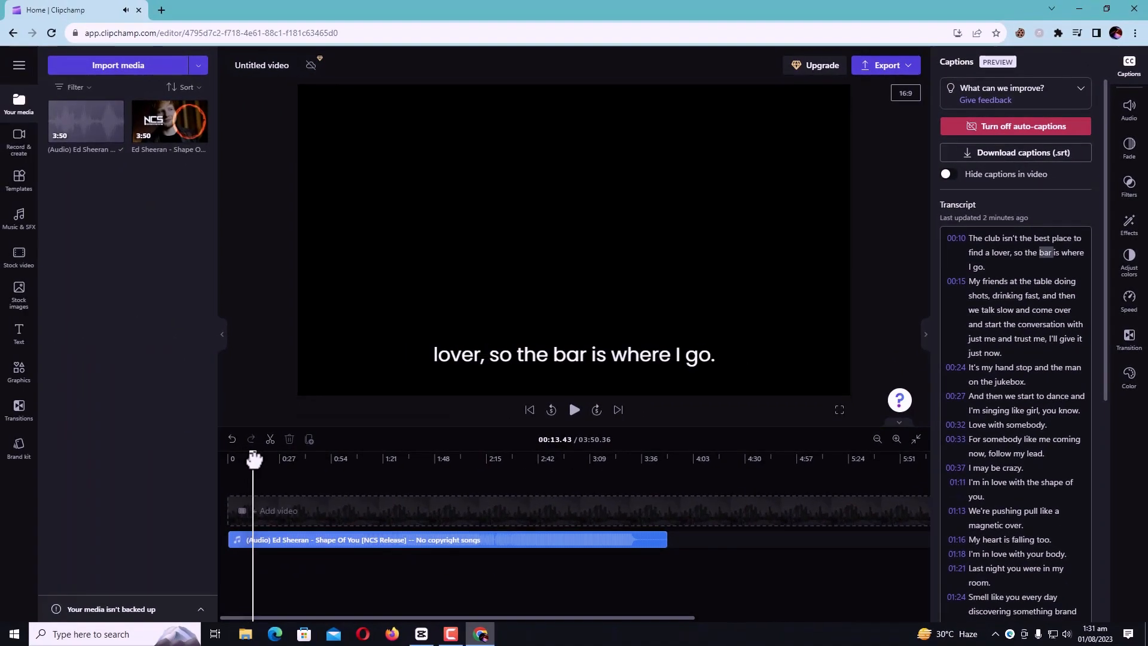
# Select the caption text in the preview and change its font to Creepster
pyautogui.click(542, 361)
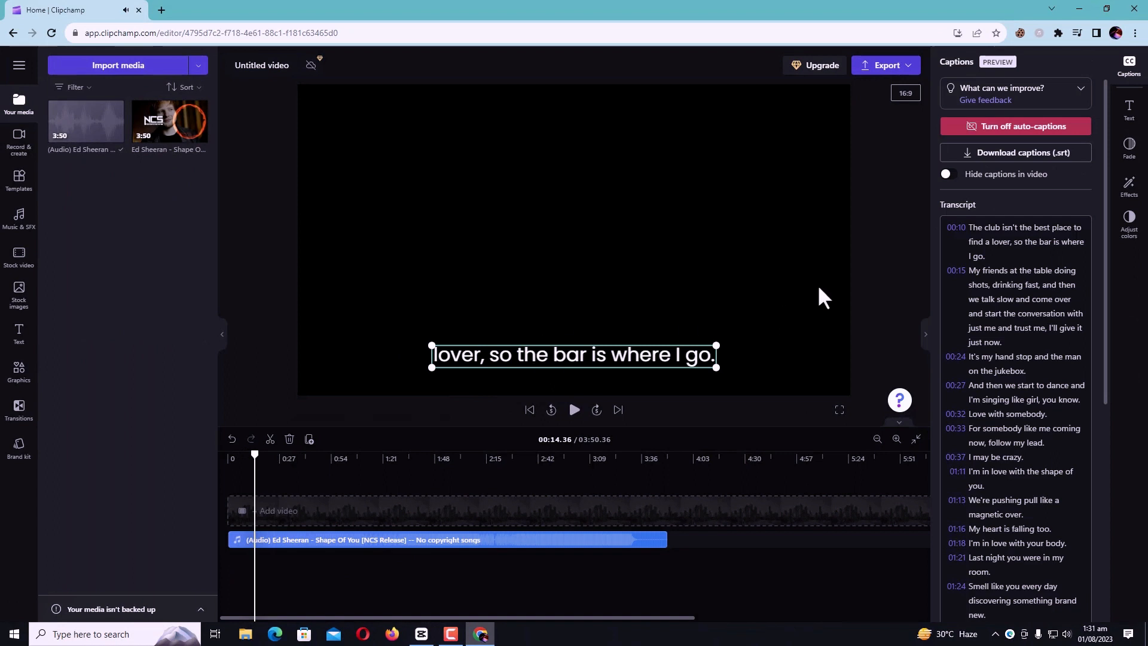
pyautogui.click(1129, 111)
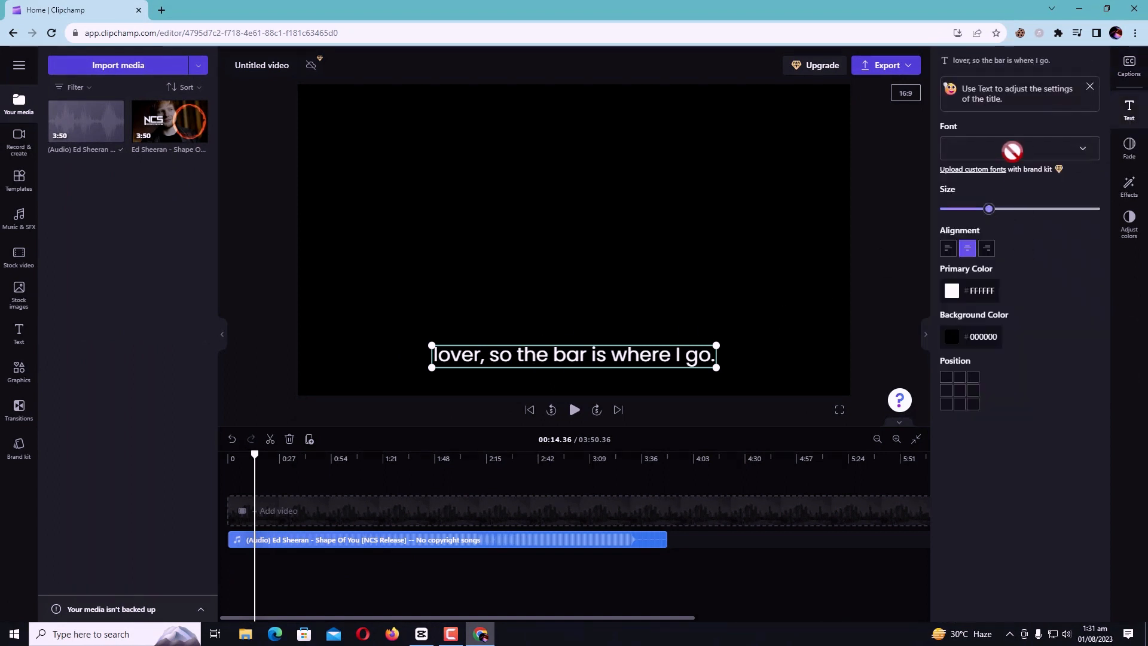
pyautogui.click(1008, 158)
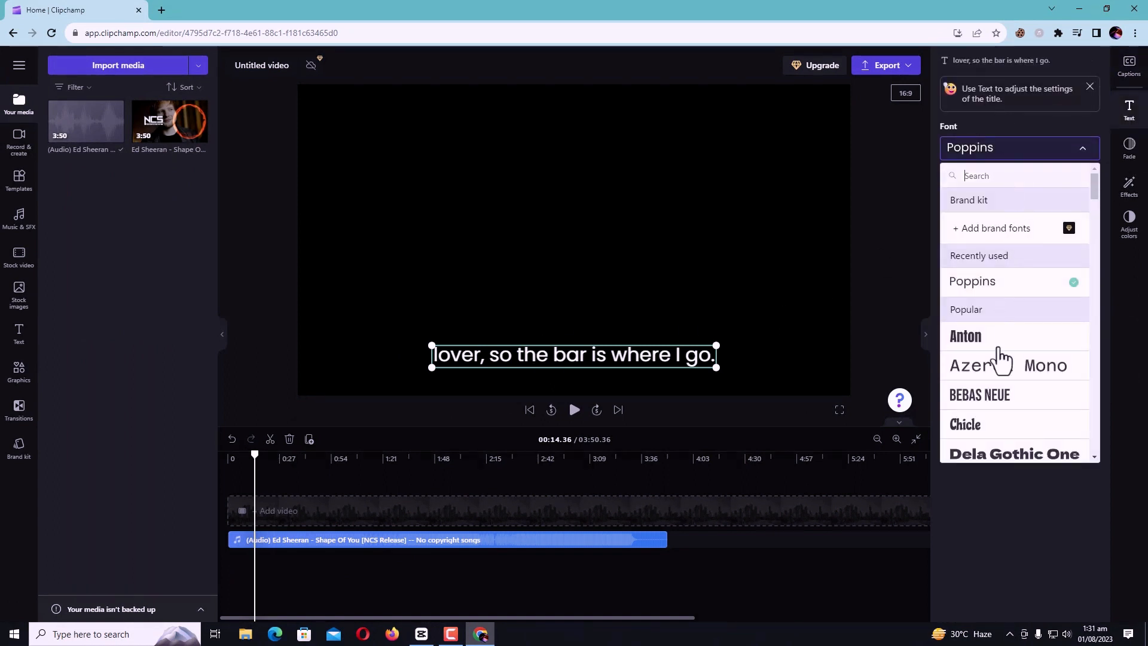
pyautogui.scroll(-7, 999, 359)
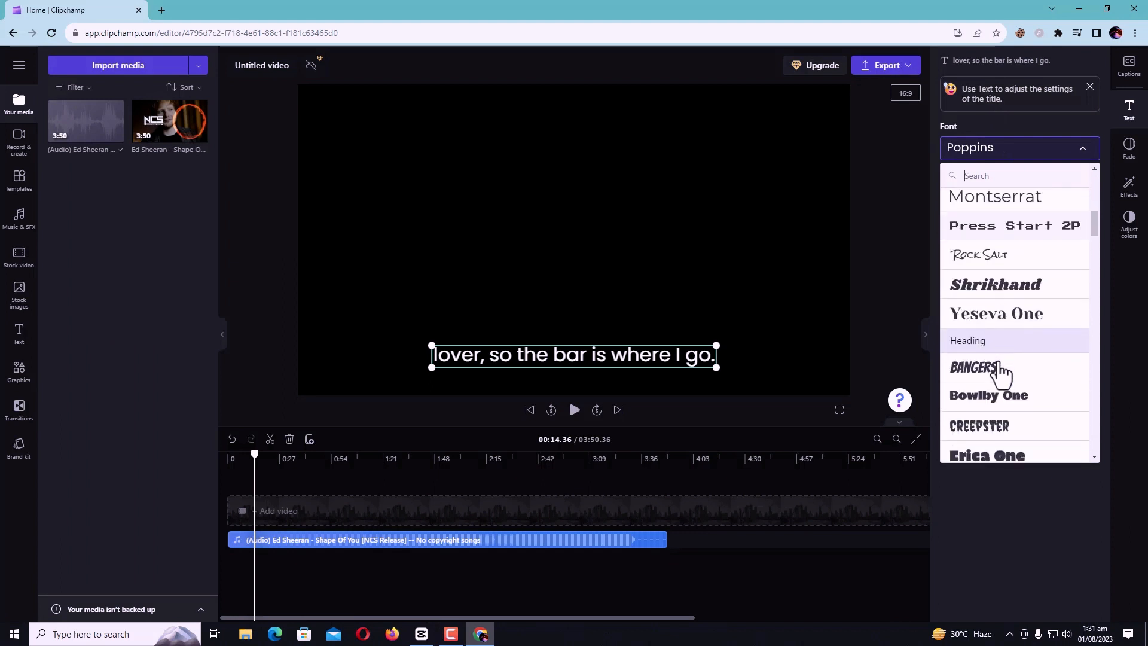
pyautogui.scroll(-3, 999, 372)
pyautogui.scroll(10, 1001, 374)
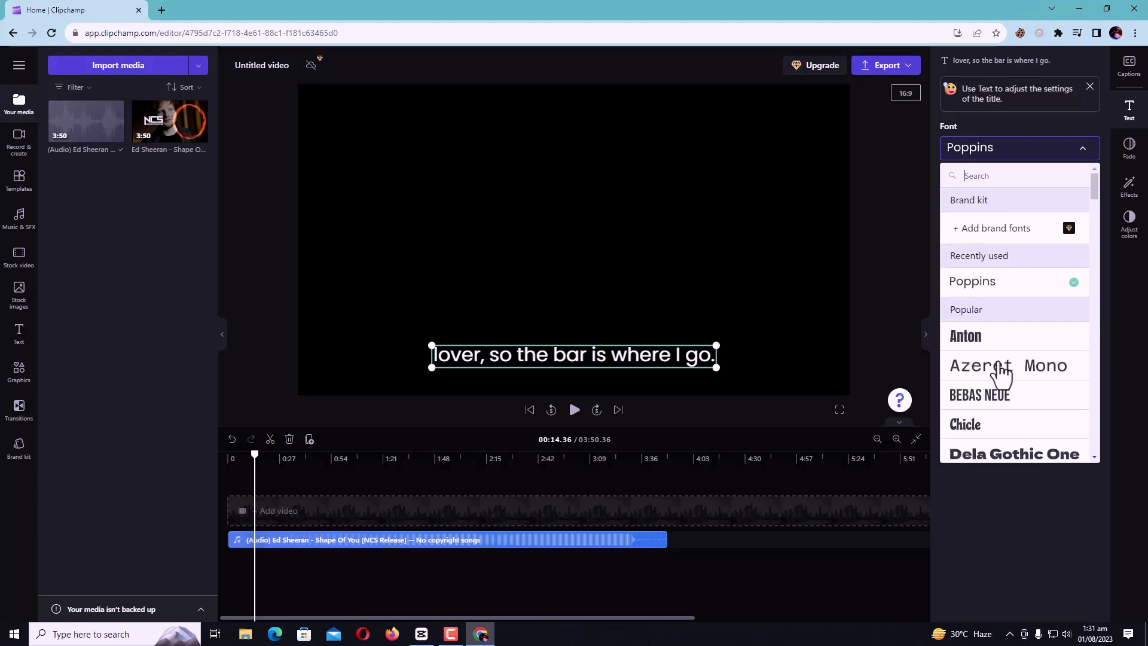
pyautogui.scroll(-8, 1001, 372)
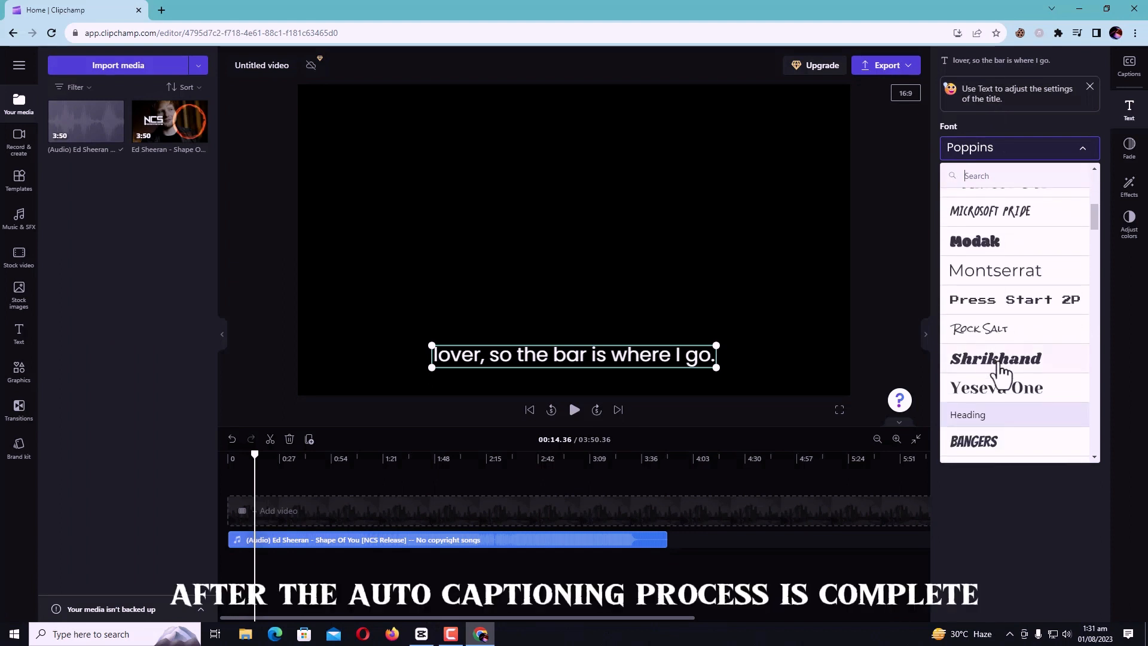
pyautogui.scroll(-5, 999, 370)
pyautogui.click(977, 269)
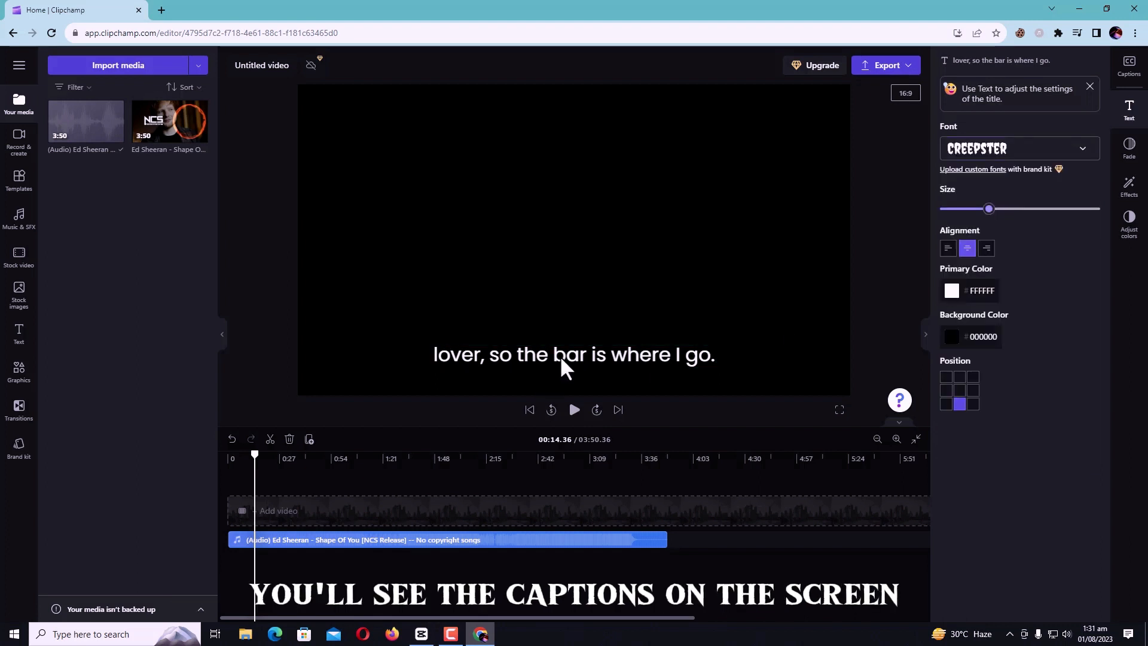
# Move the caption slightly lower in the frame and play a few seconds to check the restyled captions
pyautogui.moveTo(561, 357)
pyautogui.mouseDown()
pyautogui.moveTo(549, 263)
pyautogui.moveTo(565, 377)
pyautogui.mouseUp()
pyautogui.click(573, 412)
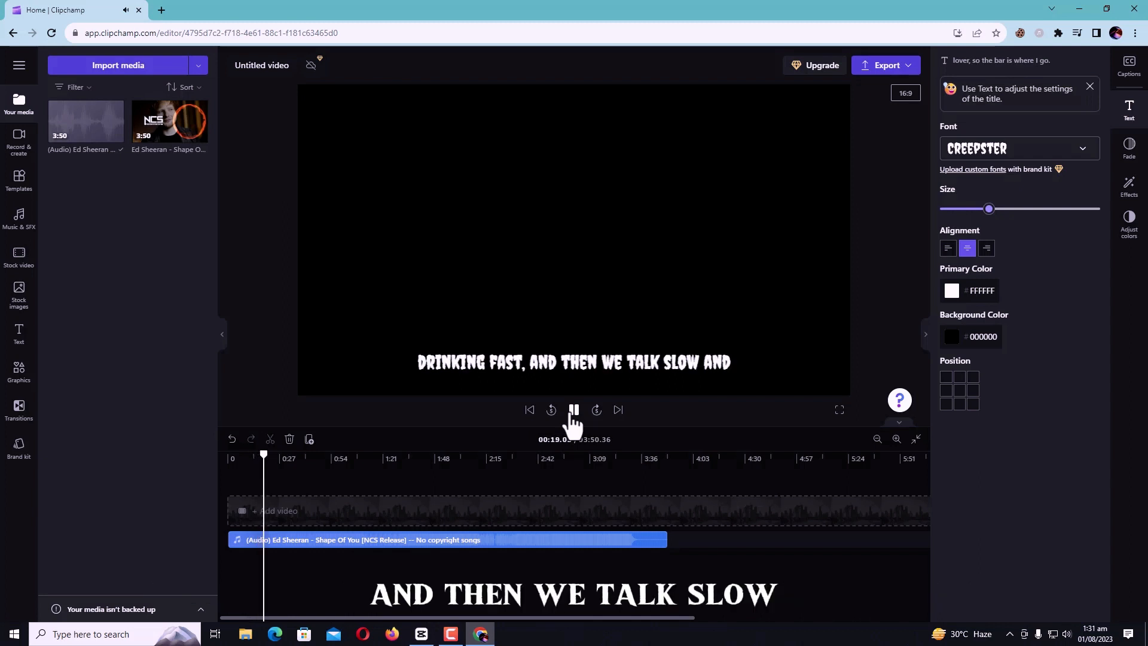
pyautogui.click(573, 411)
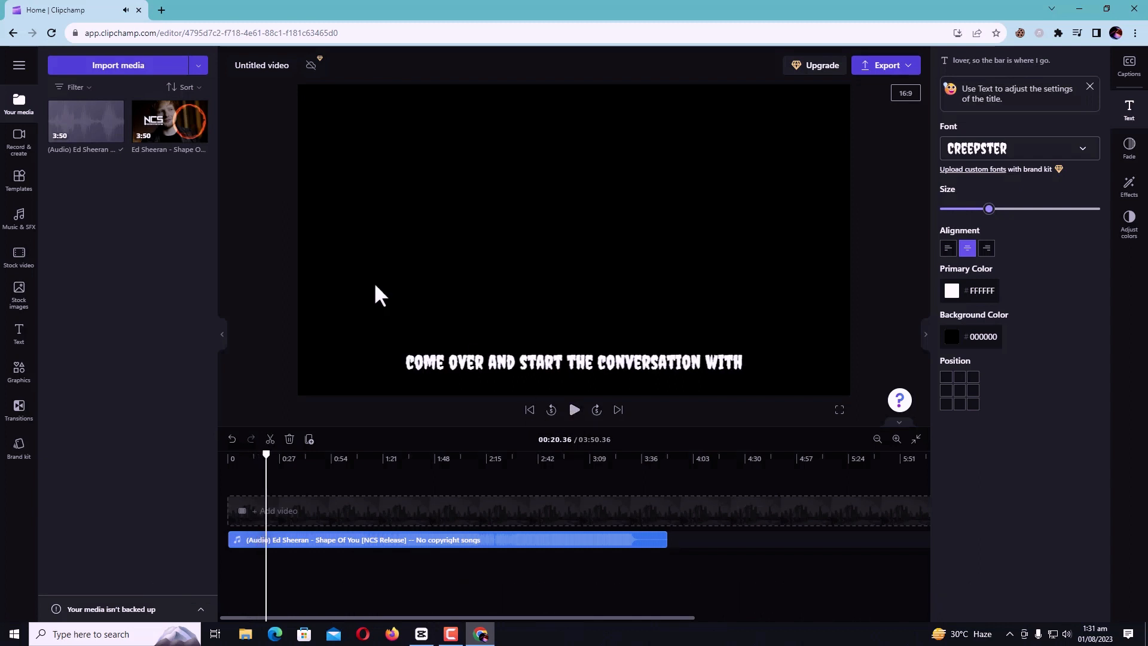
# Leave the media import without choosing a file and open pexels.com in a new browser tab
pyautogui.click(123, 67)
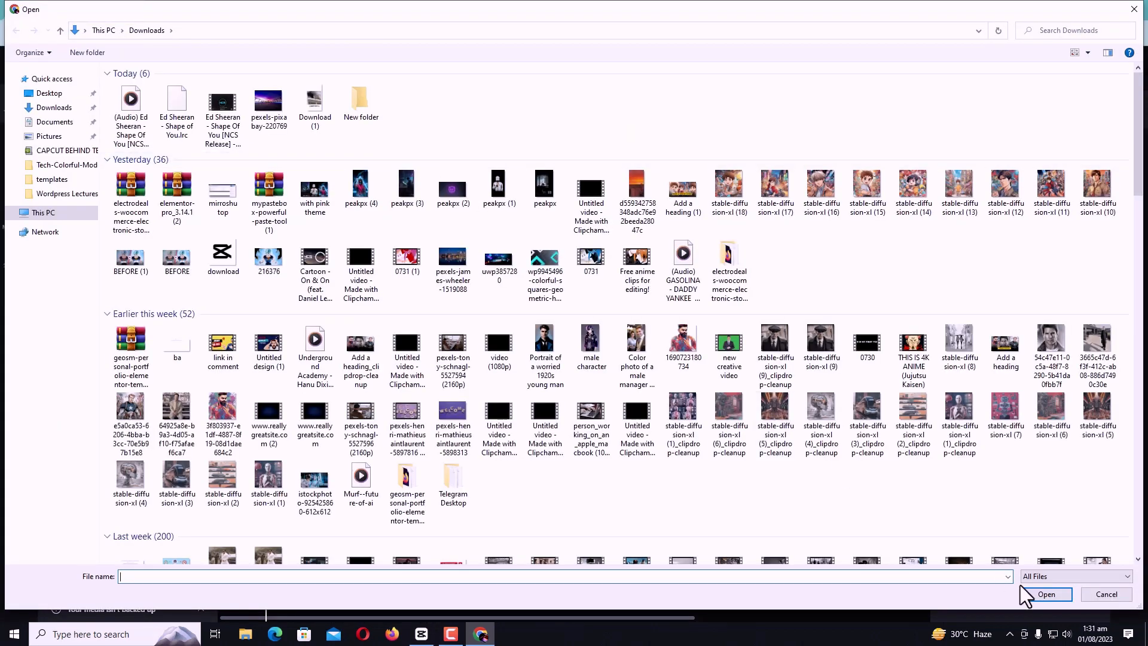
pyautogui.click(1106, 594)
pyautogui.click(161, 10)
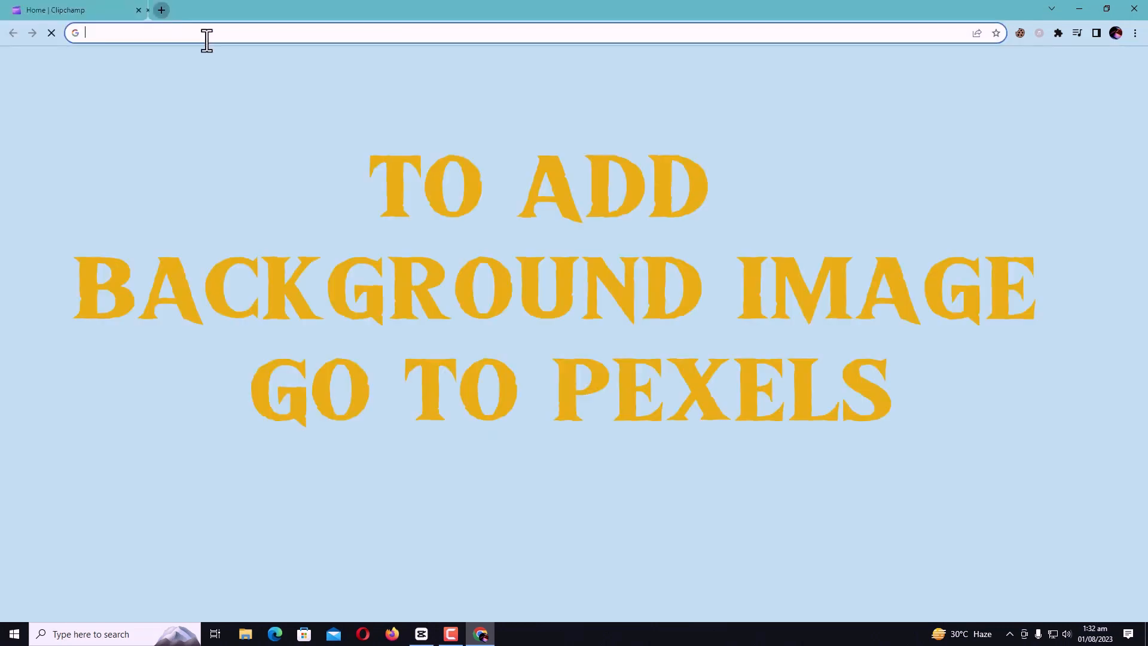
pyautogui.write('pe')
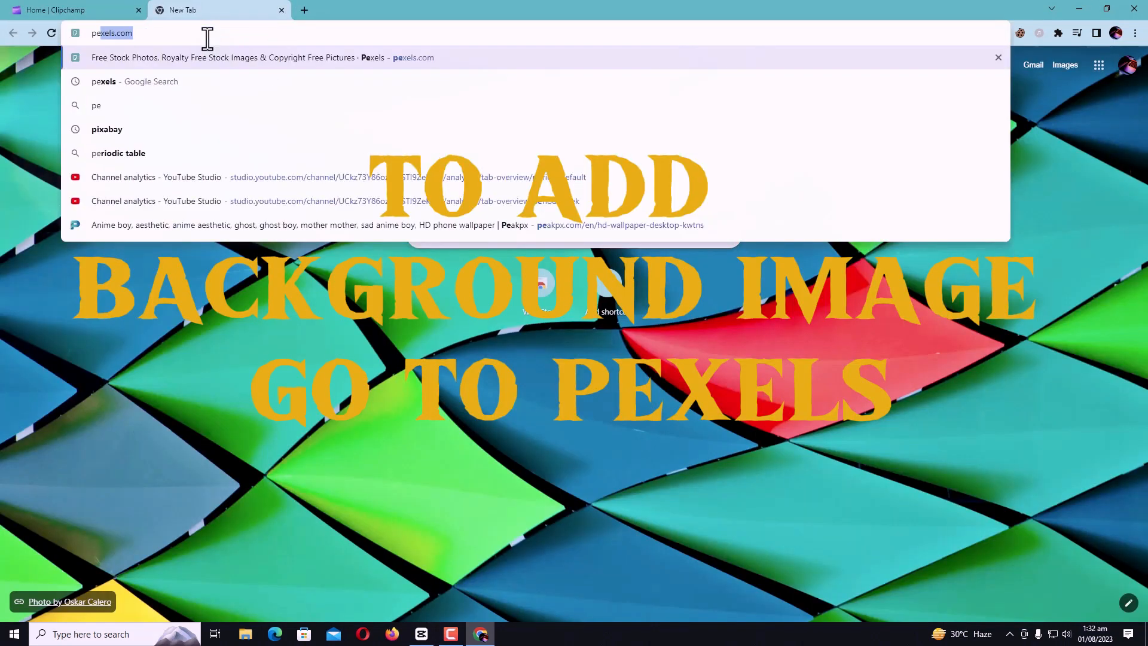
pyautogui.write('xels')
pyautogui.press('Return')
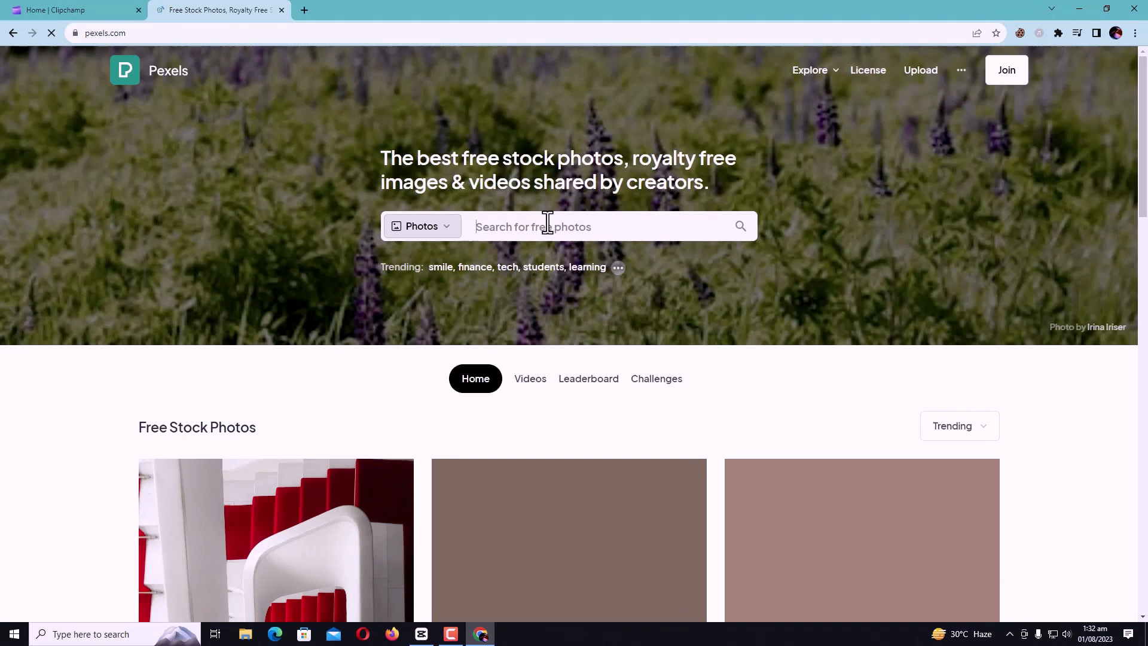
# Search the Pexels photos for "city"
pyautogui.click(547, 222)
pyautogui.write('best')
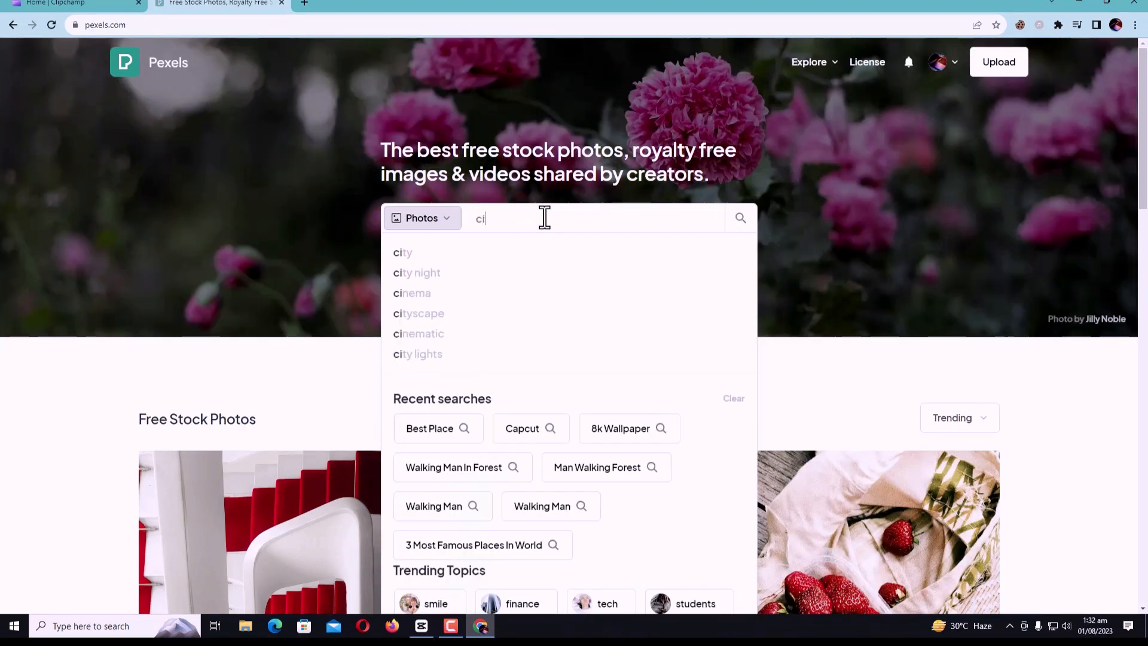
pyautogui.write('ty')
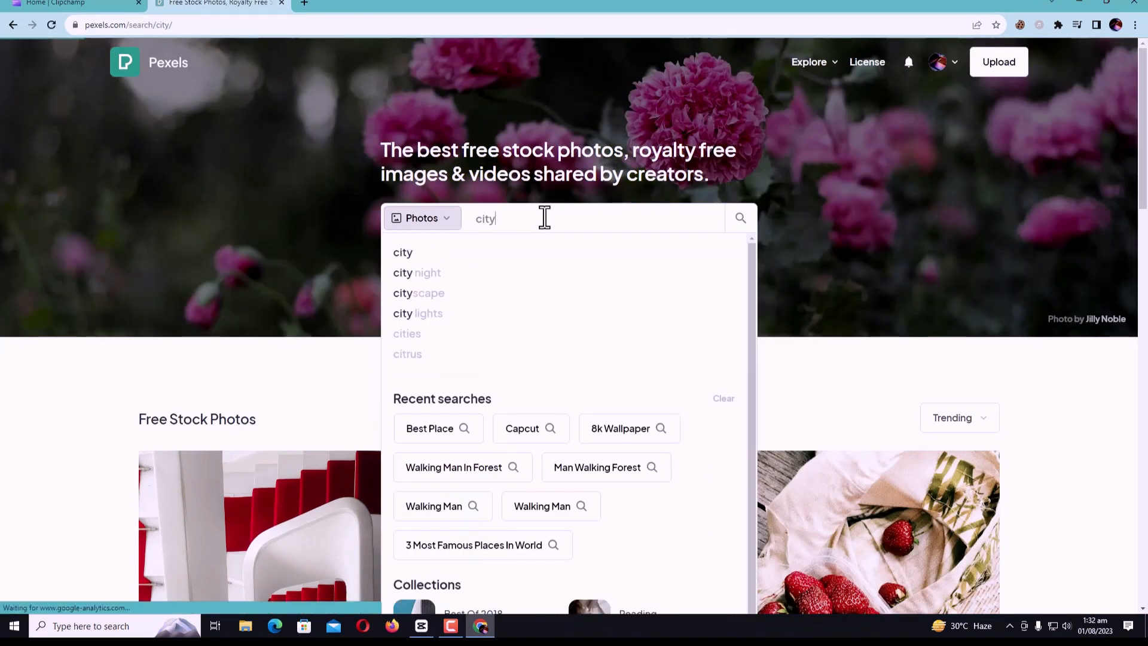
pyautogui.press('Return')
# Browse the city photos, open the night skyline with the starry blue sky over the water, and download it
pyautogui.scroll(-20, 1146, 265)
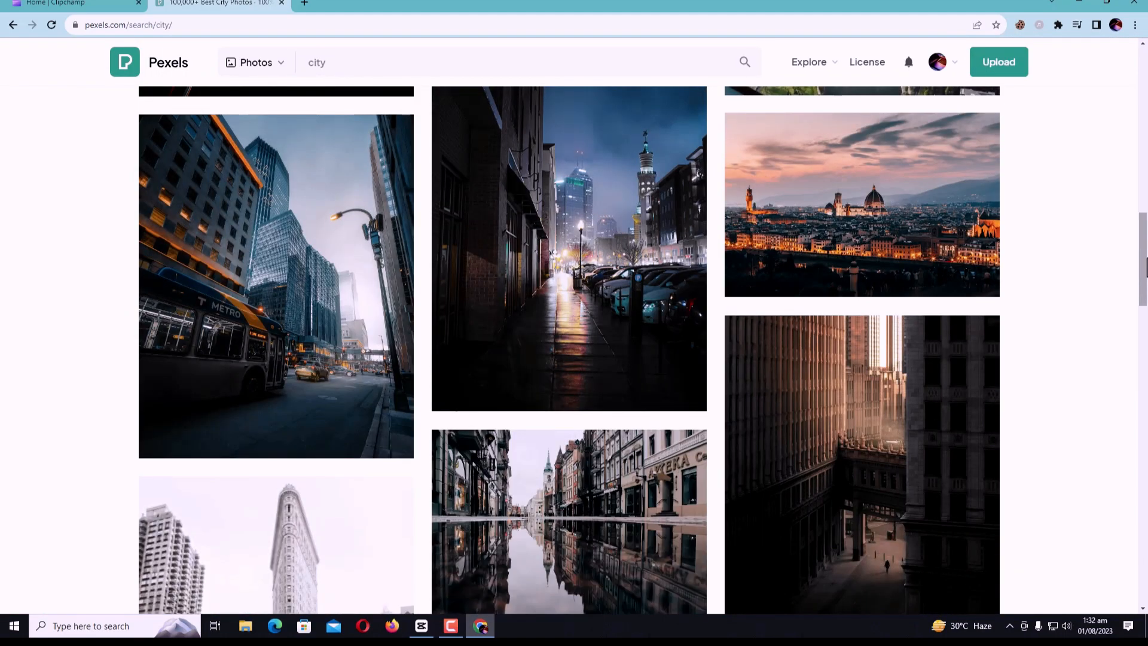
pyautogui.scroll(-4, 1146, 265)
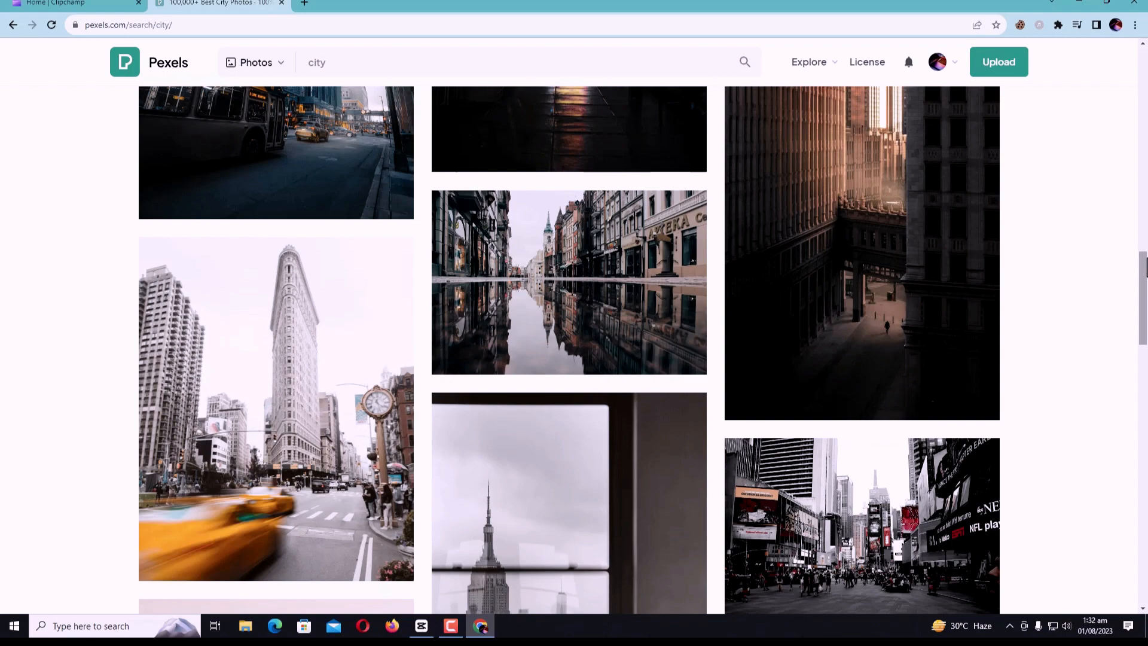
pyautogui.scroll(-8, 1146, 266)
pyautogui.scroll(4, 1145, 266)
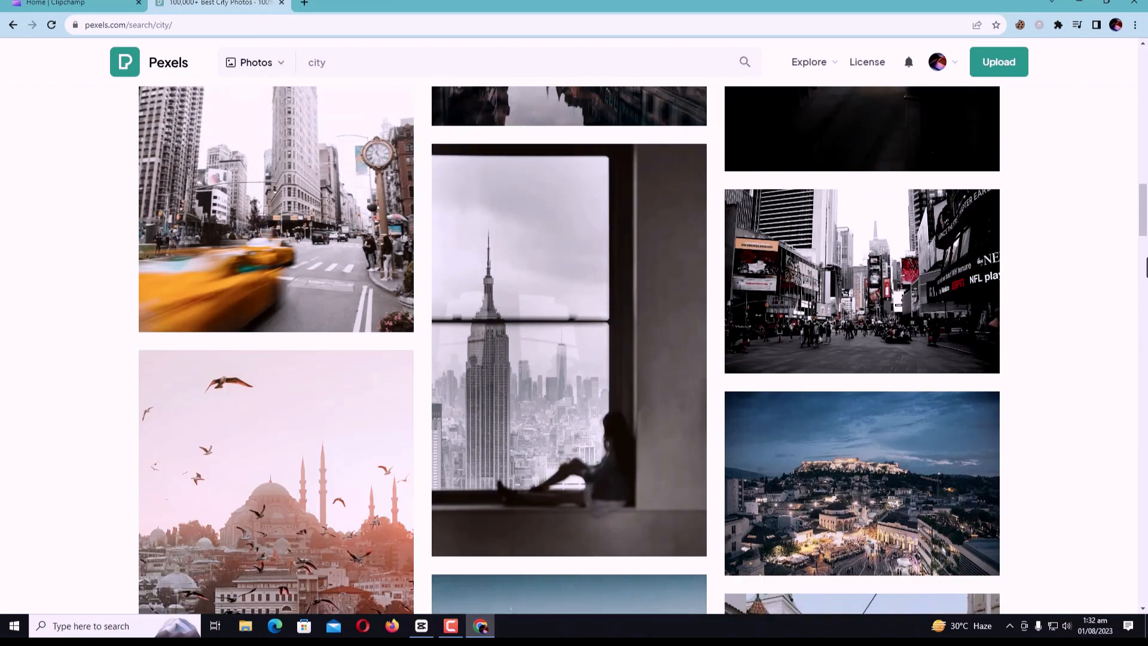
pyautogui.scroll(-8, 1146, 266)
pyautogui.scroll(-6, 1146, 266)
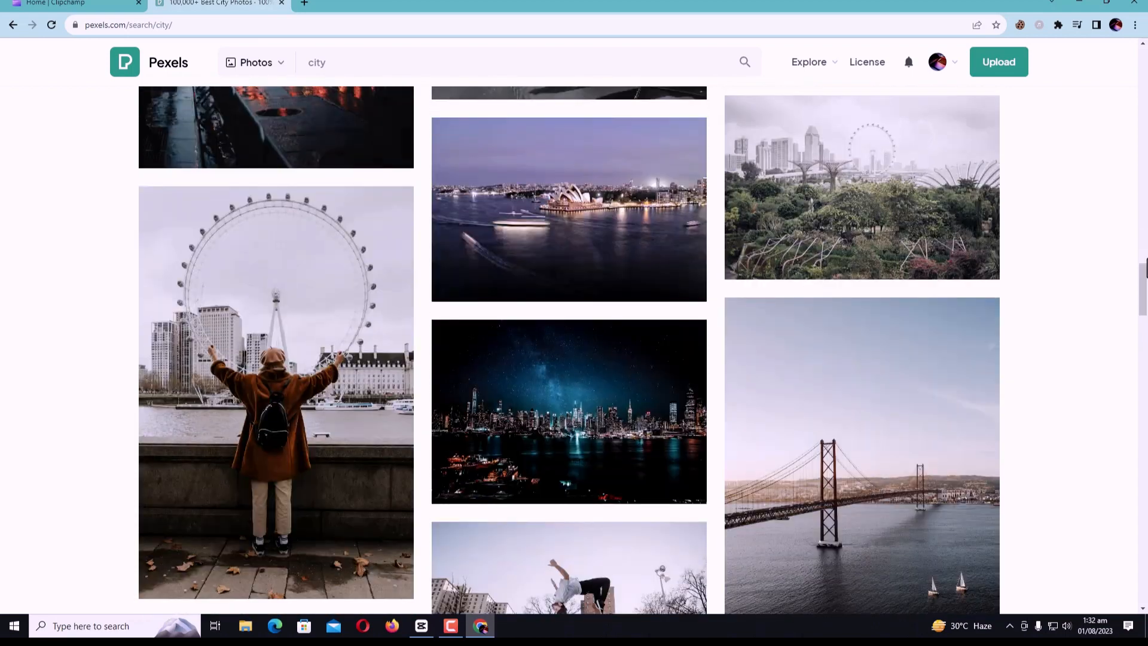
pyautogui.scroll(-3, 1145, 266)
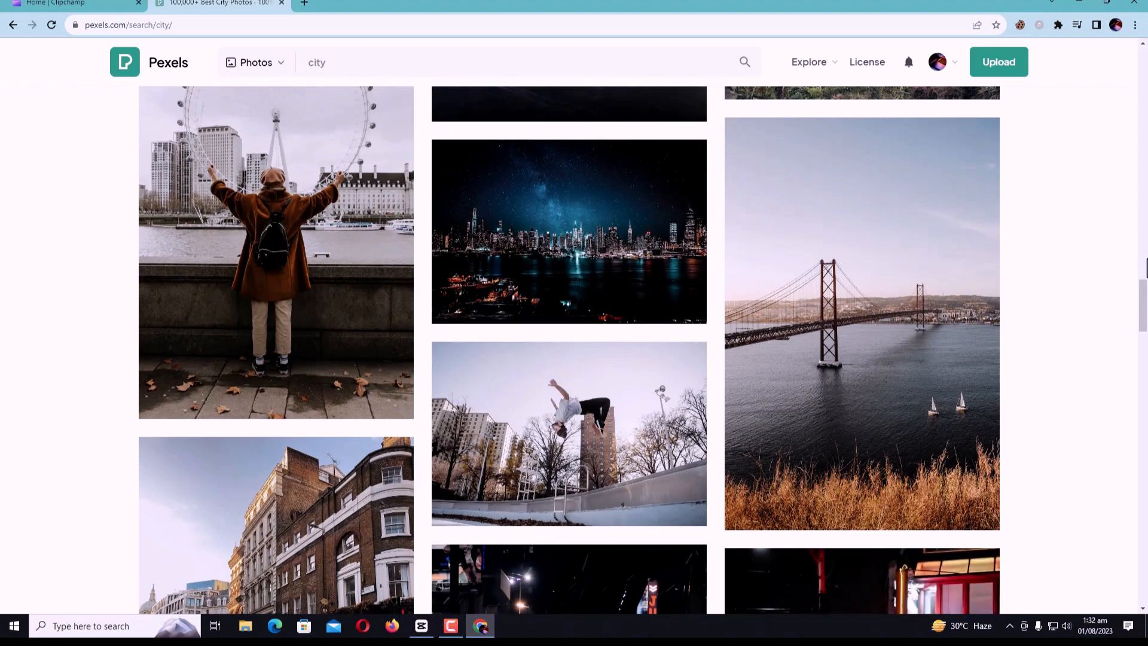
pyautogui.scroll(-5, 1146, 268)
pyautogui.scroll(5, 1146, 266)
pyautogui.click(588, 251)
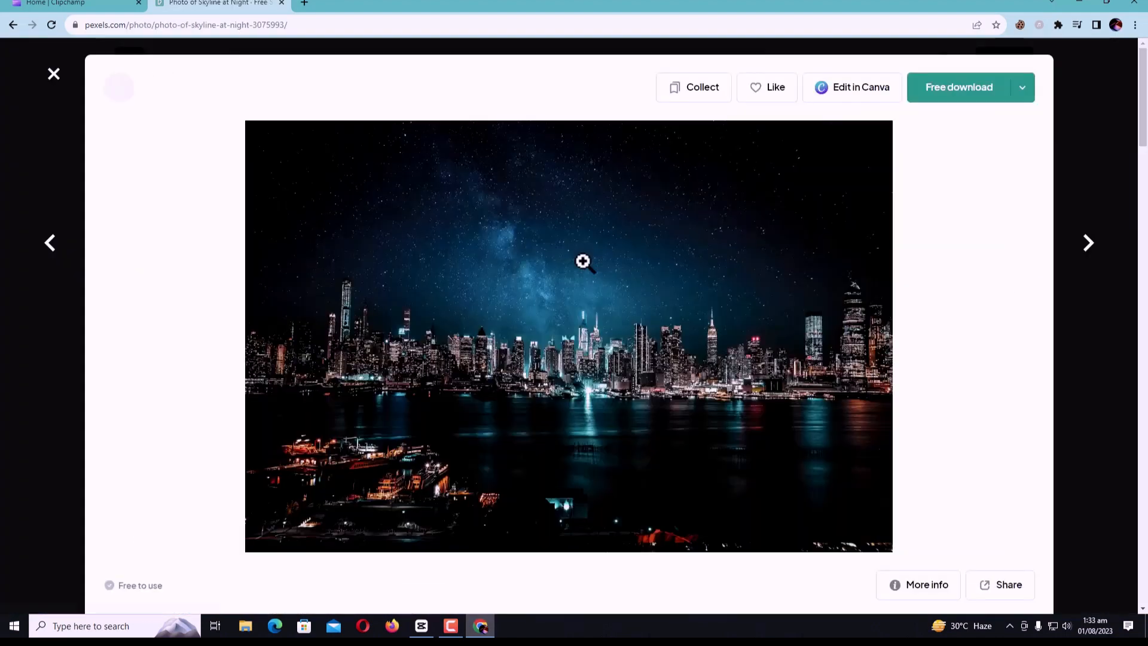
pyautogui.click(1002, 95)
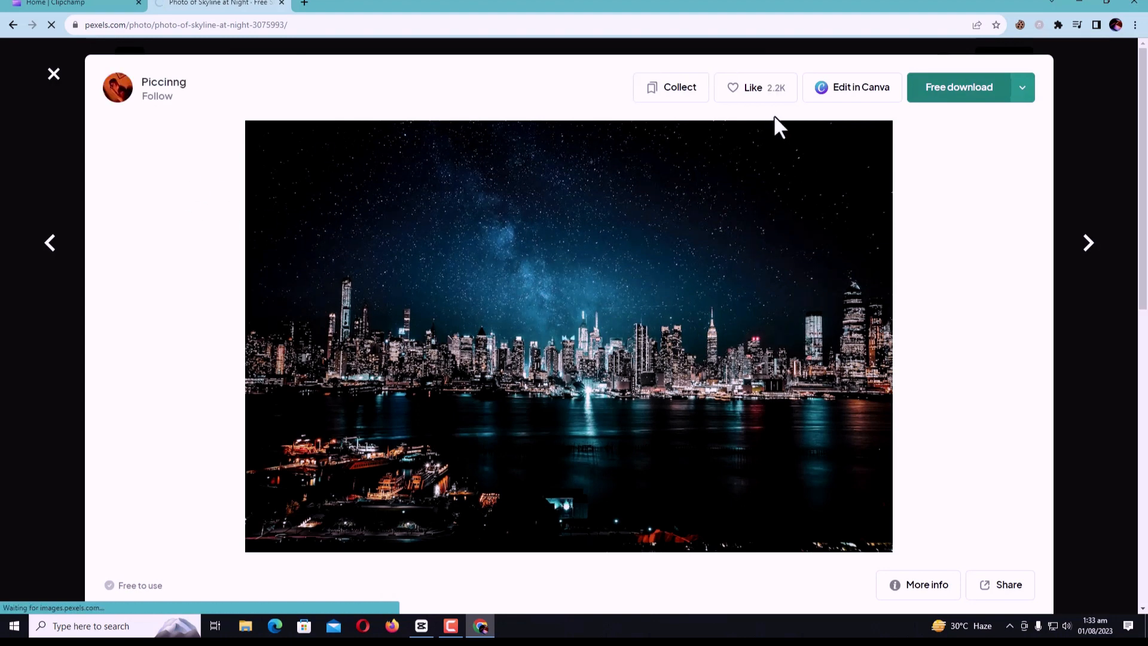
# Return to the Clipchamp project, import the downloaded skyline photo from Downloads, and add it to the timeline
pyautogui.click(57, 3)
pyautogui.click(133, 59)
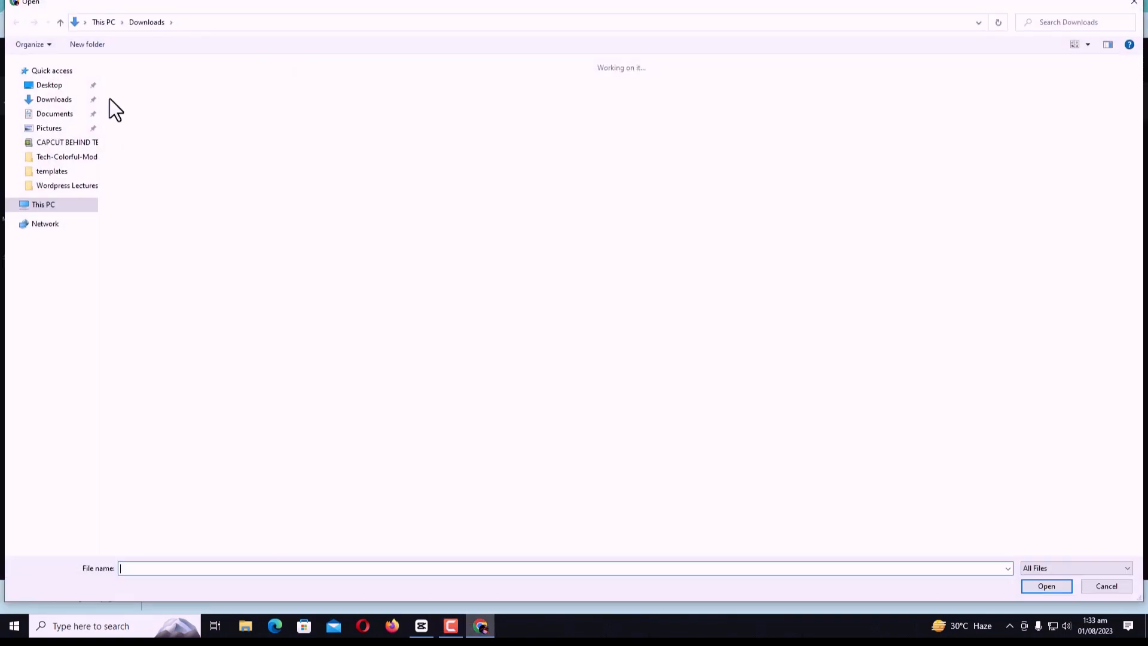
pyautogui.click(1045, 586)
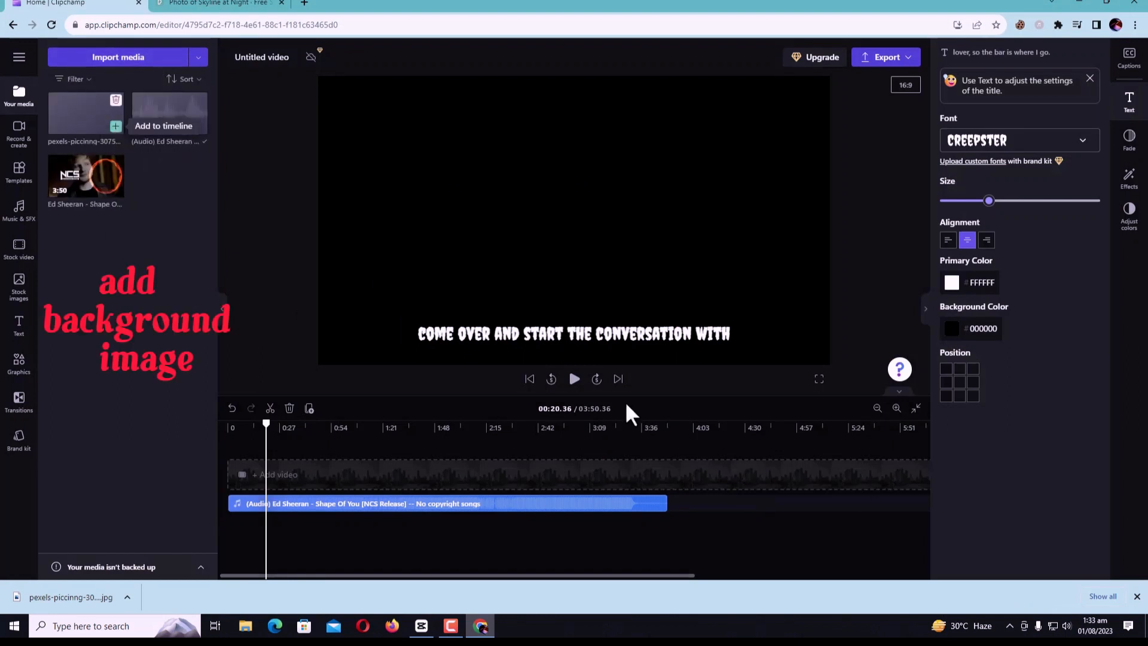
pyautogui.click(1137, 595)
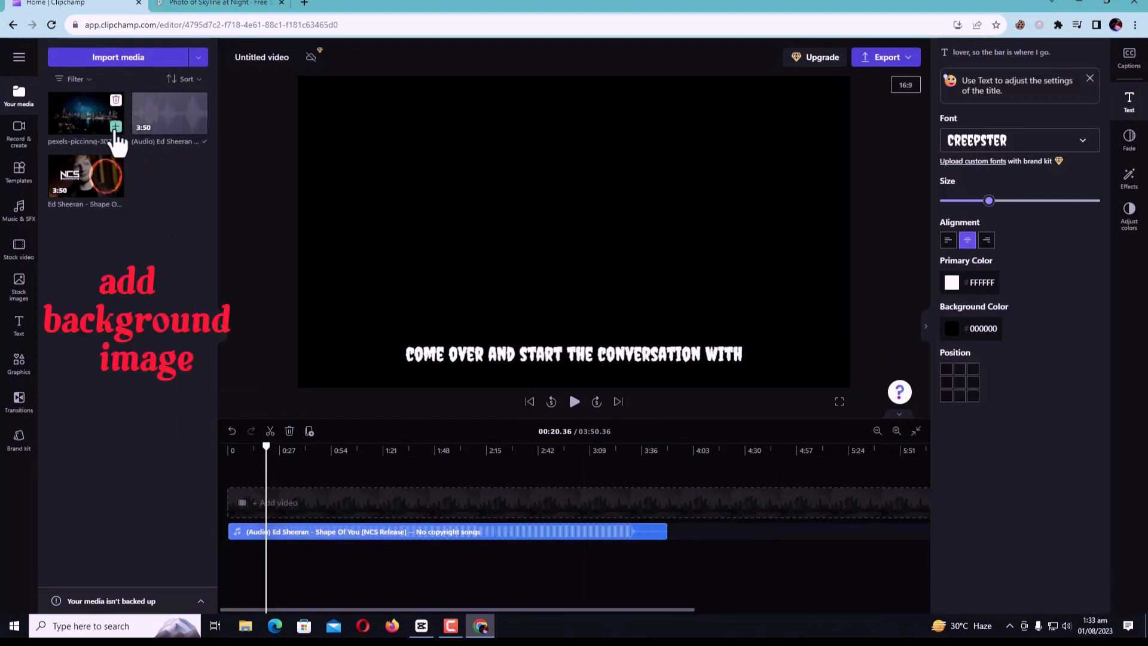
pyautogui.click(115, 126)
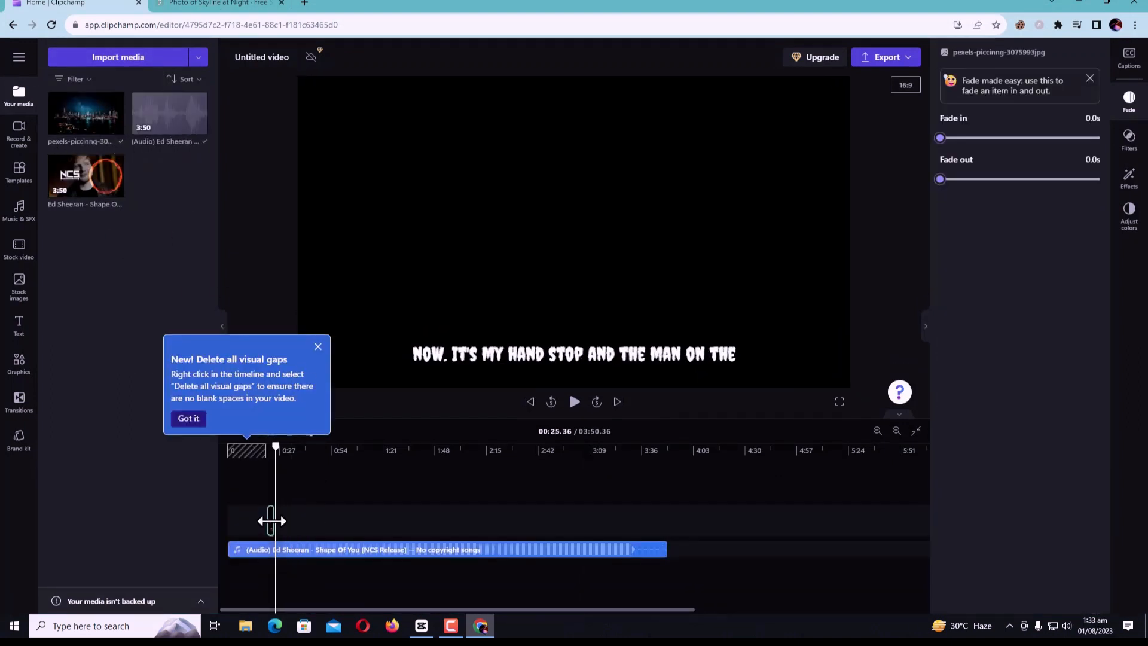
# Extend the skyline image from the timeline start past the audio's end, then enlarge and reposition it to fill the video frame
pyautogui.moveTo(272, 520); pyautogui.dragTo(662, 520)
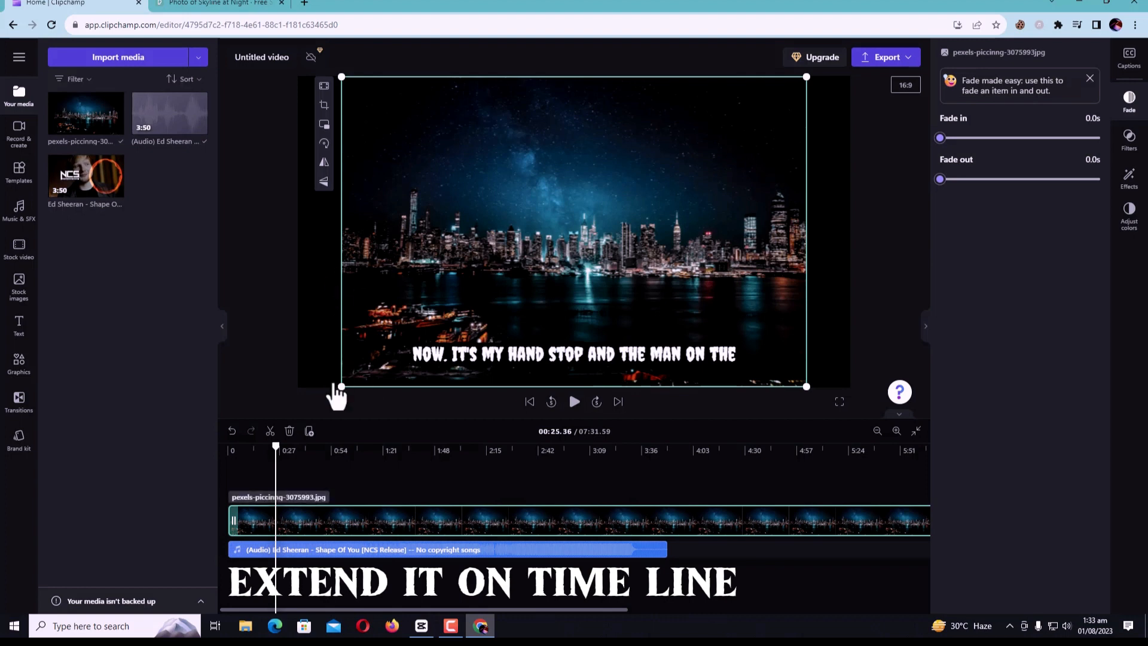
pyautogui.moveTo(336, 390); pyautogui.dragTo(254, 419)
pyautogui.moveTo(679, 276); pyautogui.dragTo(750, 241)
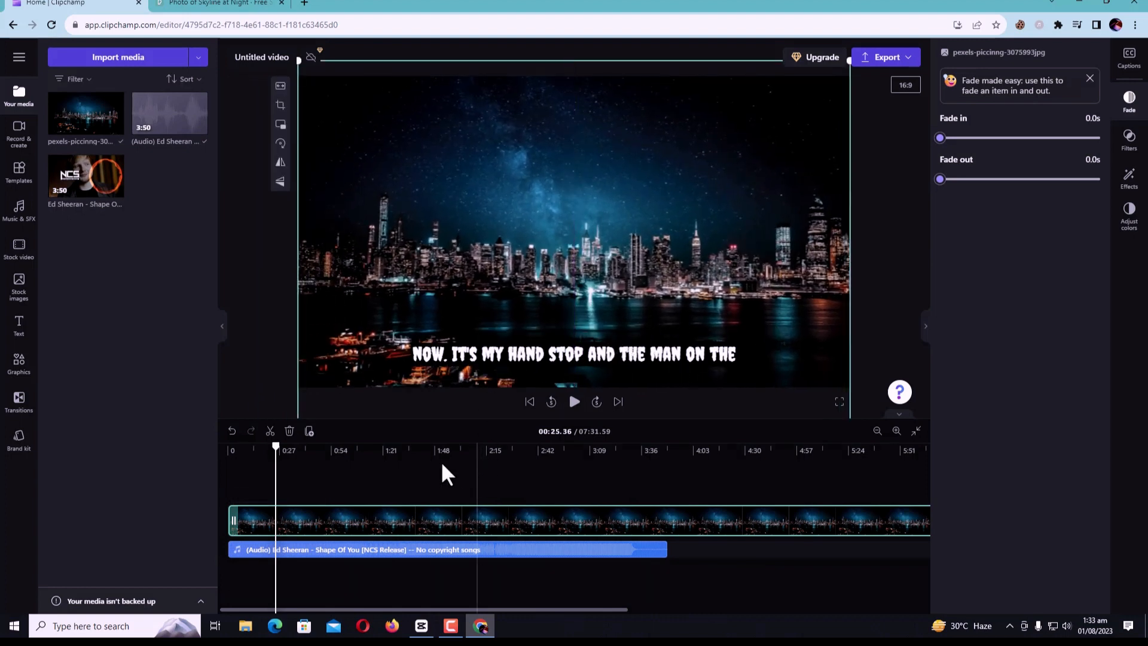
# Play the video briefly to check the captions over the skyline, then select the background image in the preview
pyautogui.click(573, 402)
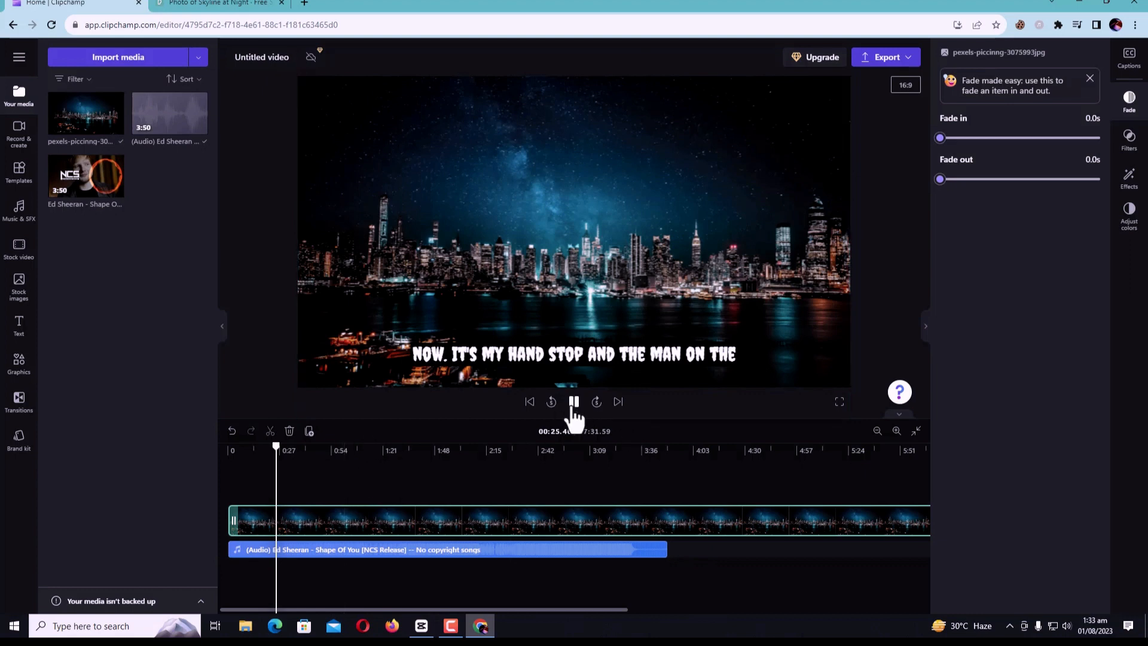
pyautogui.click(578, 355)
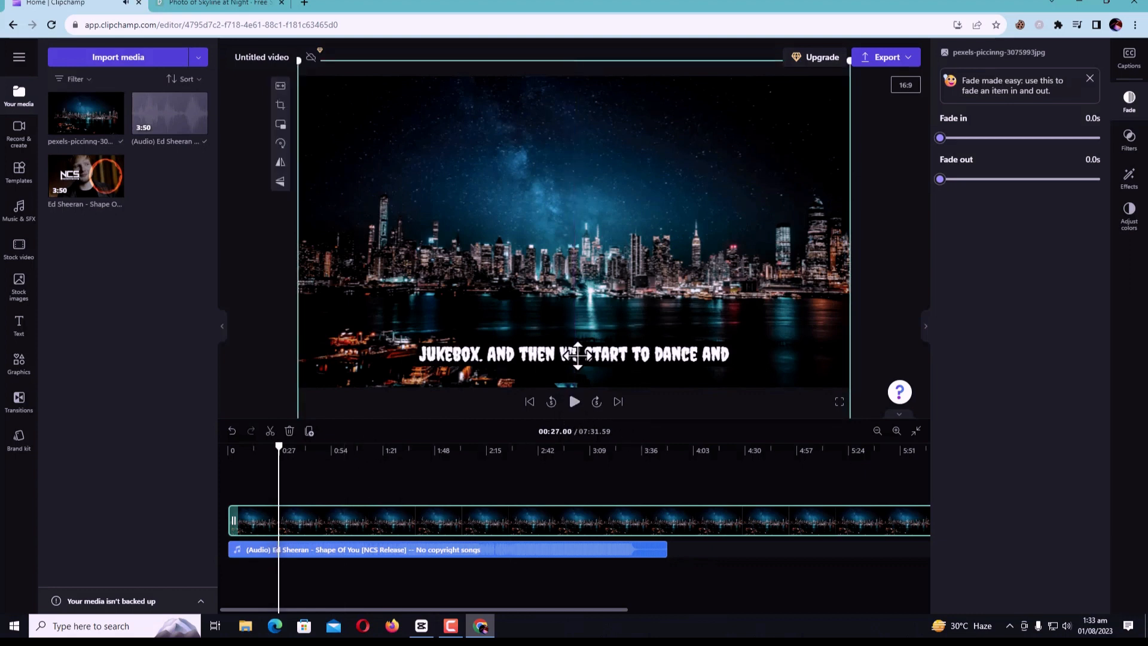
pyautogui.click(244, 347)
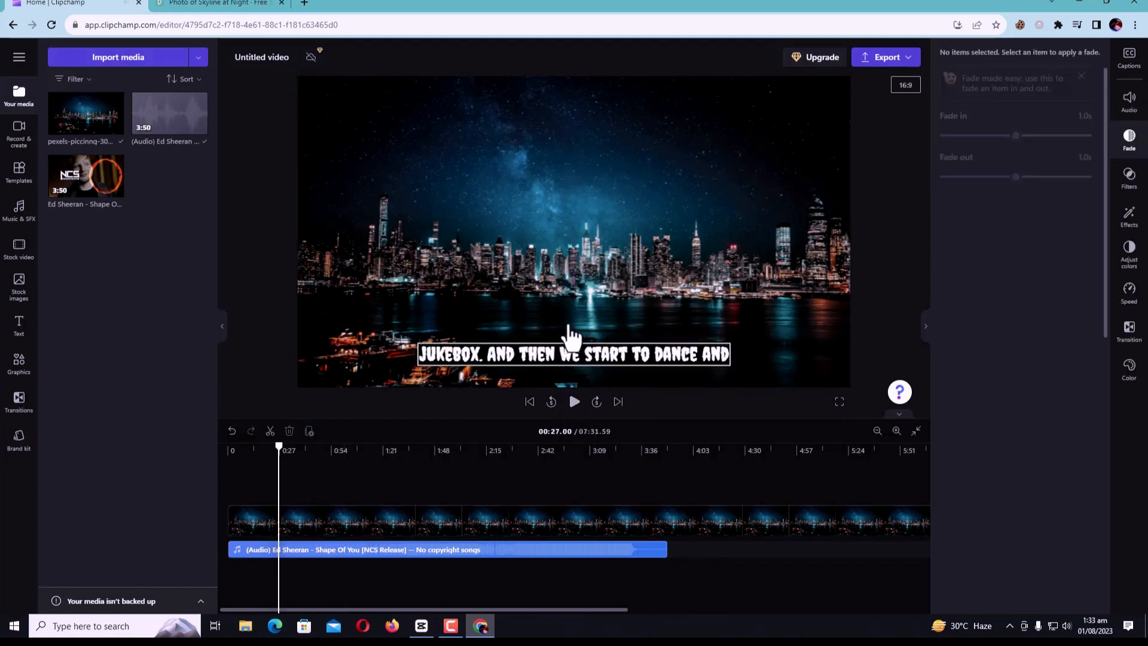
pyautogui.click(573, 275)
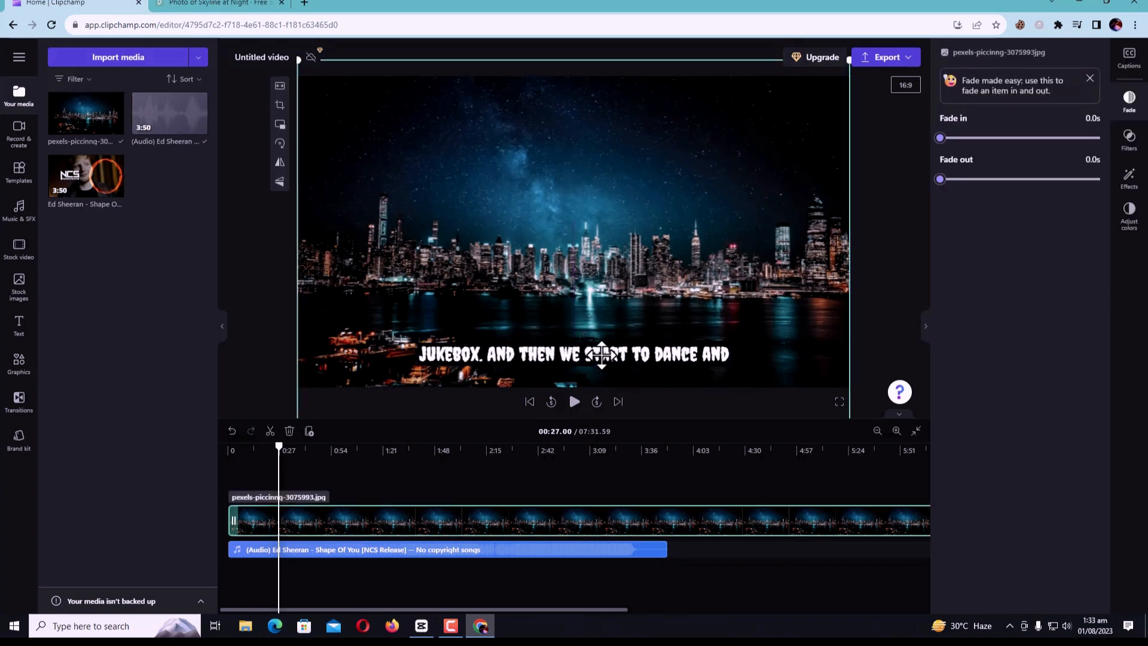
# Move the captions up to the centre of the video frame and play the video to check their new position
pyautogui.click(260, 358)
pyautogui.click(541, 370)
pyautogui.moveTo(541, 371); pyautogui.dragTo(536, 249)
pyautogui.click(574, 401)
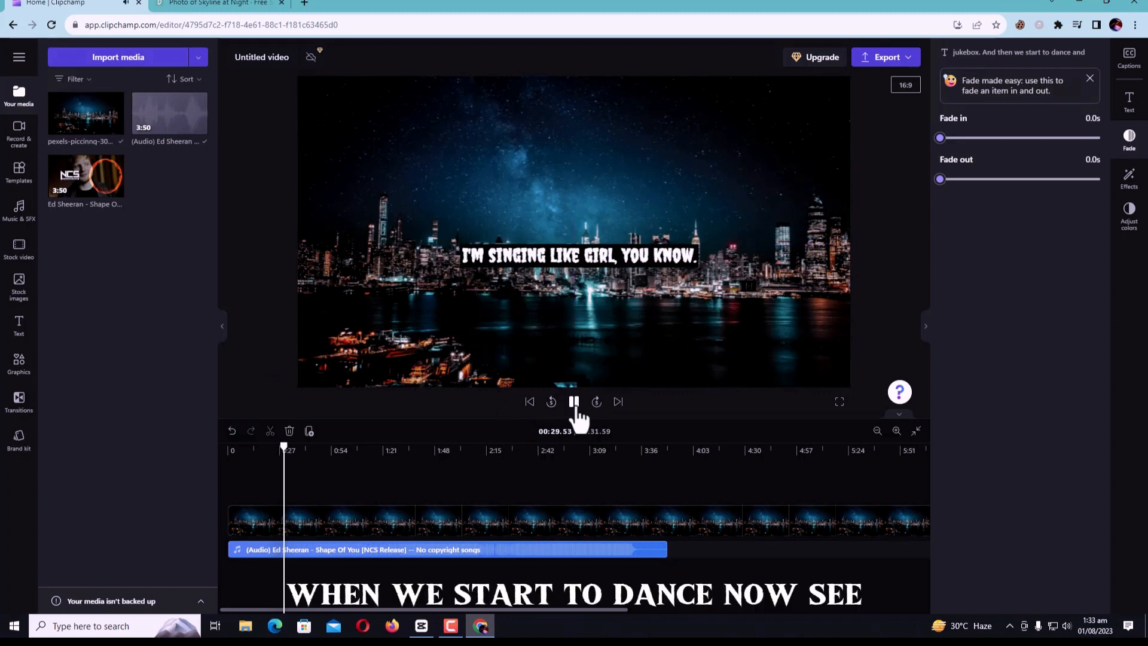
pyautogui.click(568, 550)
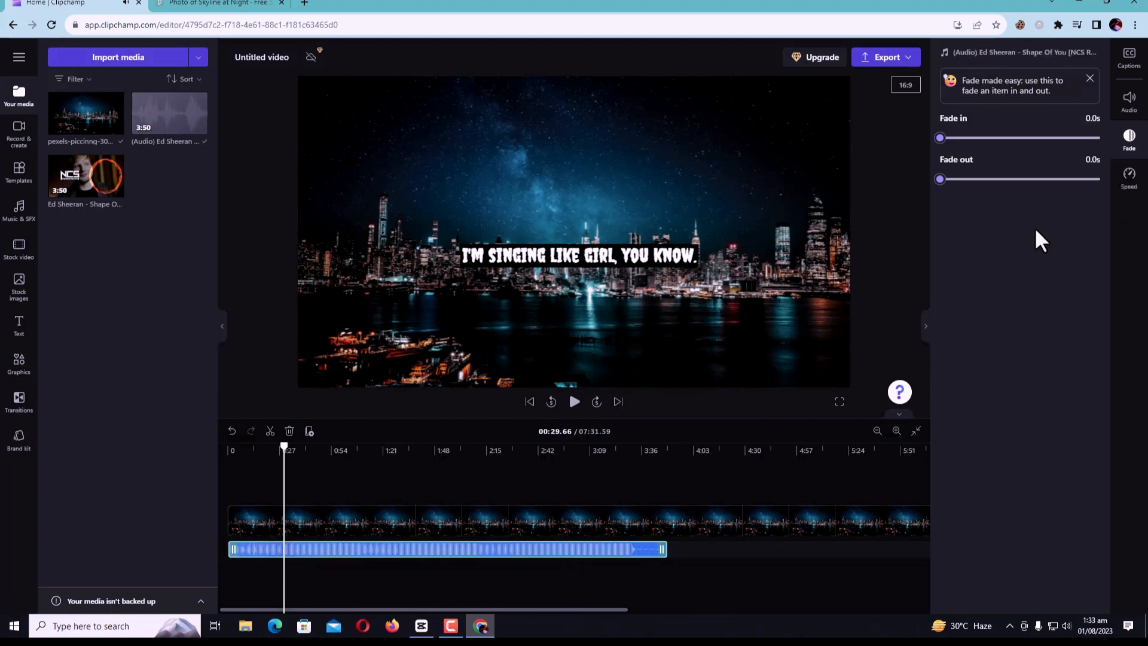
pyautogui.click(1128, 101)
pyautogui.click(1127, 60)
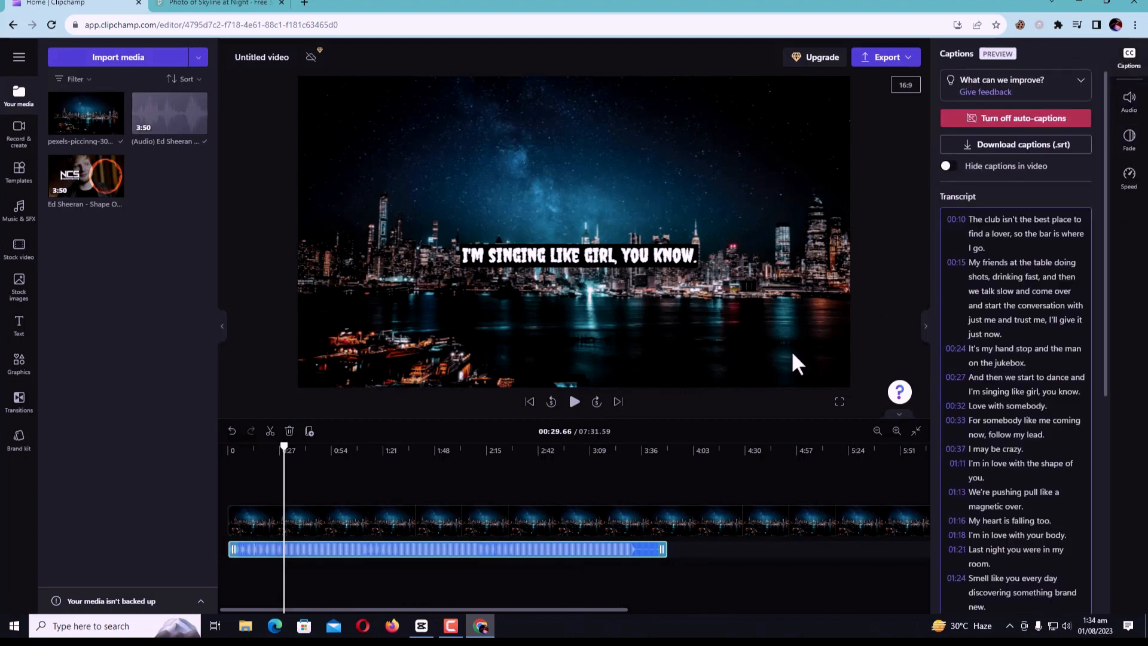
# Make the captions' black background fully transparent at 0% opacity, then play part of the video to check the result
pyautogui.click(561, 255)
pyautogui.click(1128, 102)
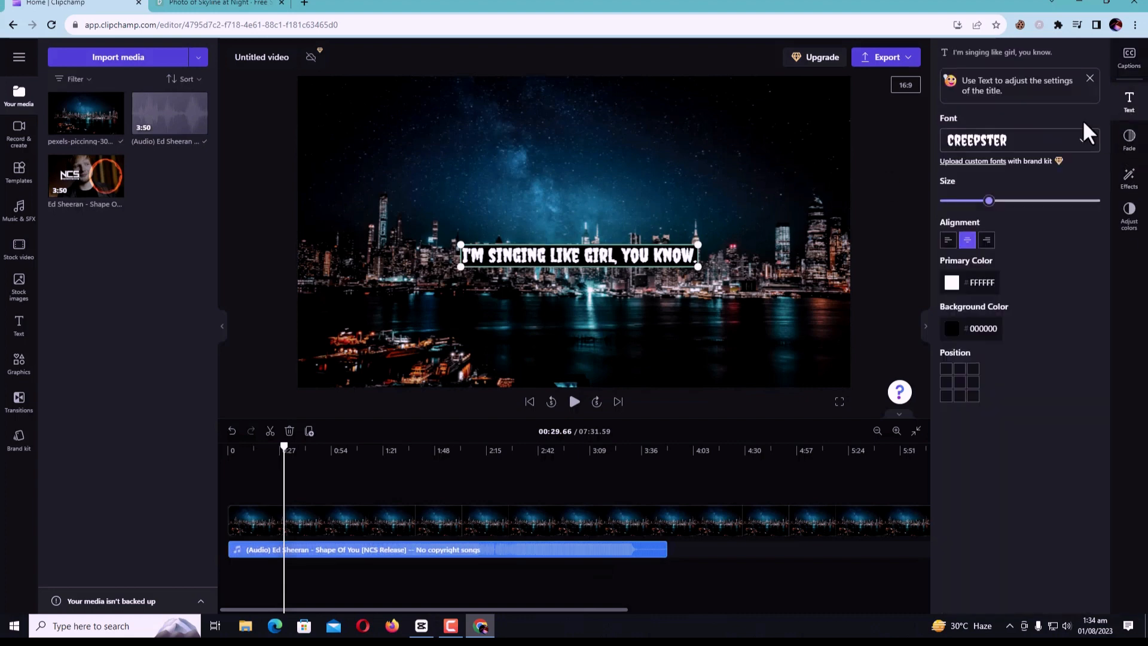
pyautogui.click(951, 285)
pyautogui.click(1020, 299)
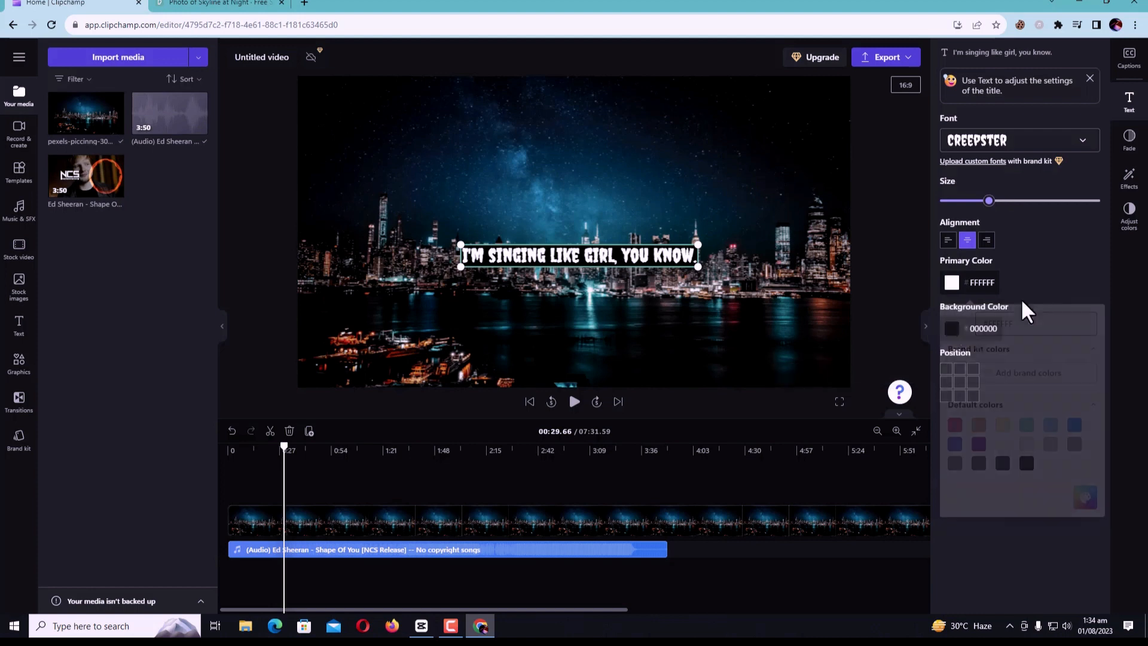
pyautogui.click(951, 328)
pyautogui.click(1085, 370)
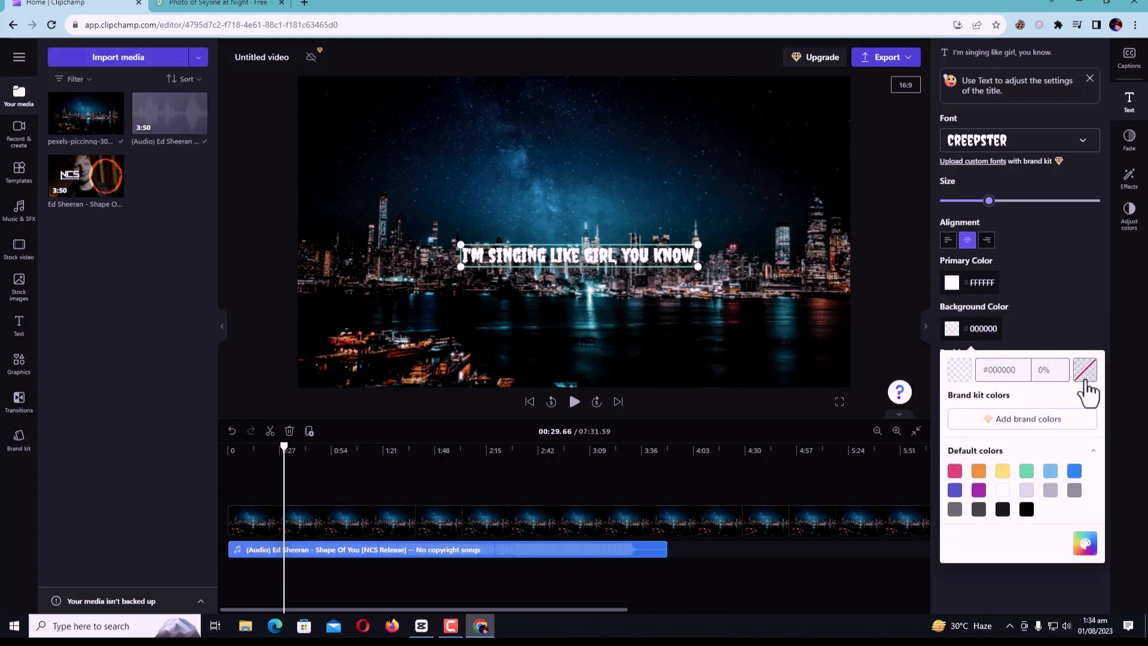
pyautogui.click(585, 387)
pyautogui.click(574, 401)
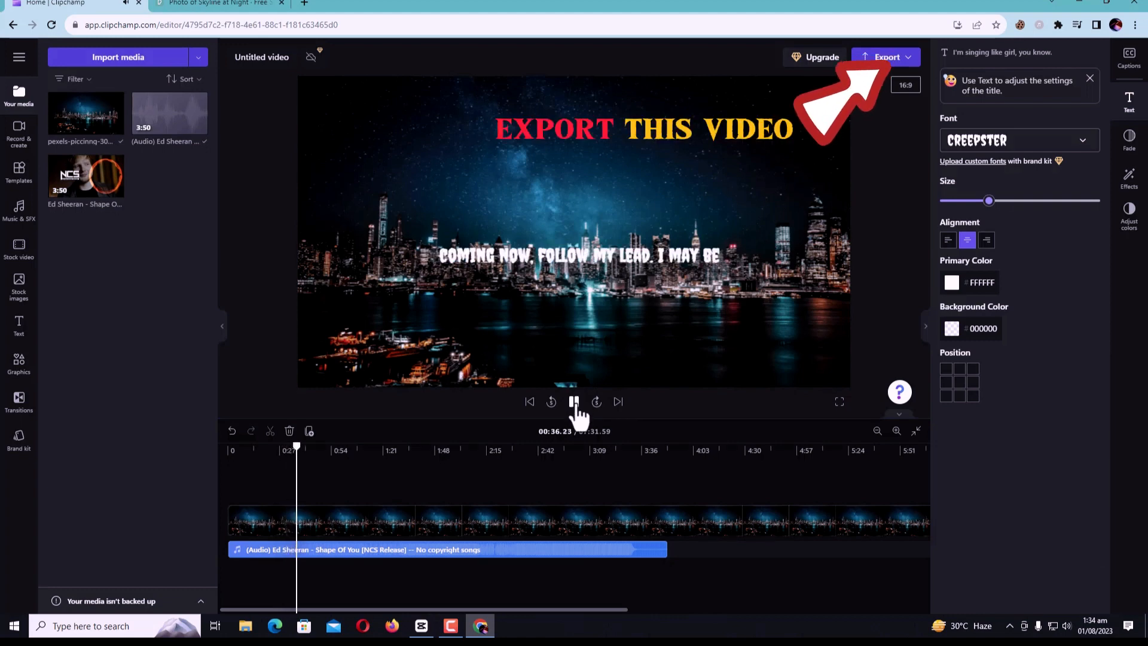
pyautogui.click(574, 409)
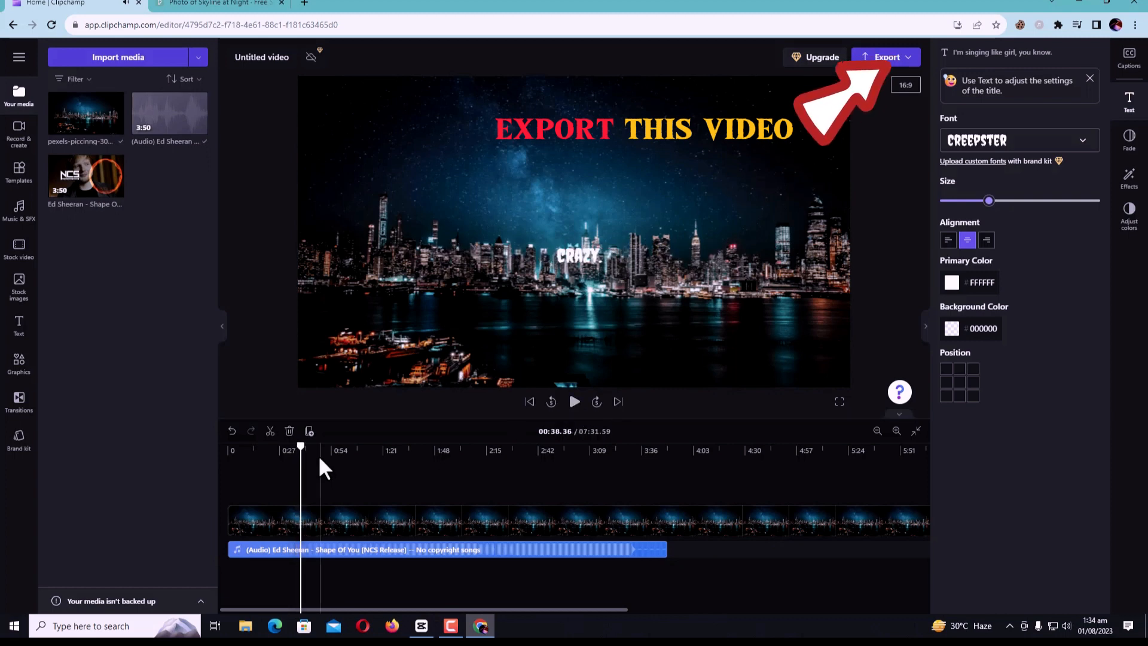
# Move the playhead to the end of the audio clip, at 03:50.36
pyautogui.moveTo(379, 450); pyautogui.dragTo(664, 456)
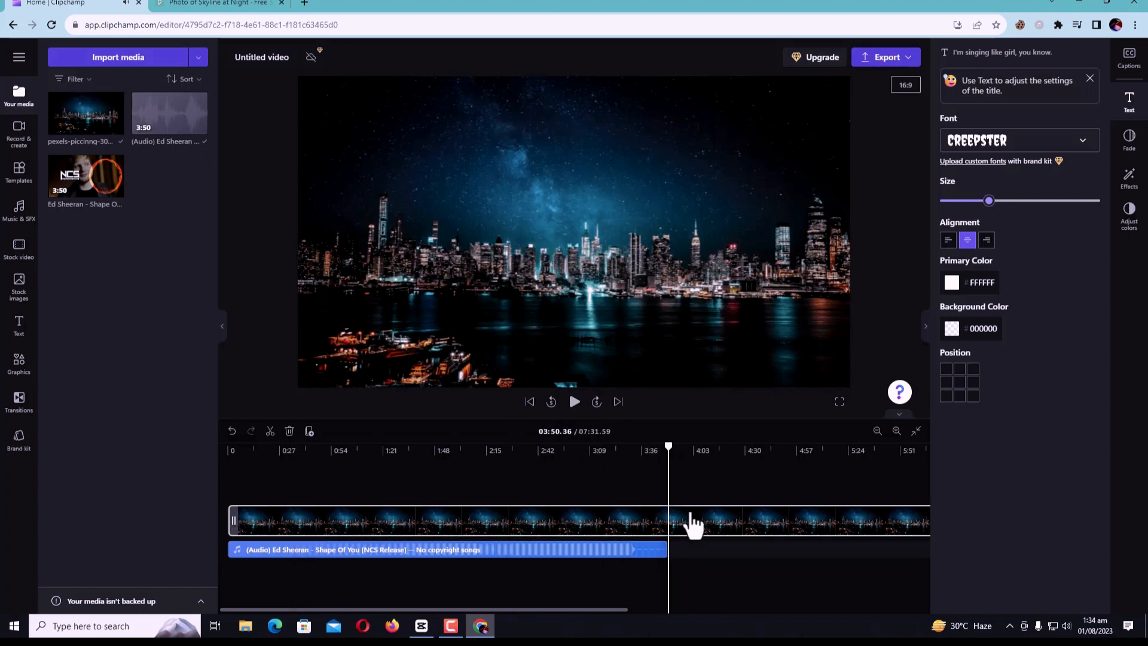